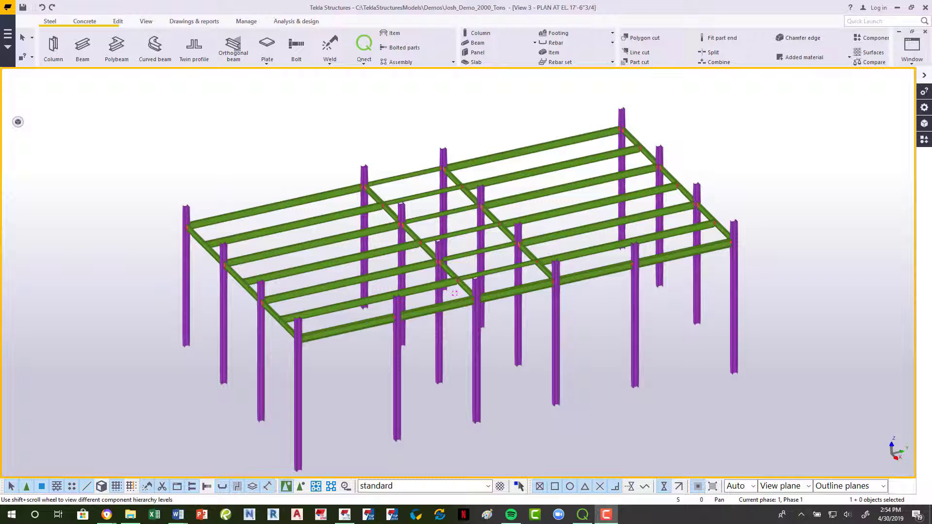
Step: Sync the model's Qnect connections under the name WEBINAR TEST and close the sync and inspection windows
{"action": "left_click", "coordinate": [581, 519]}
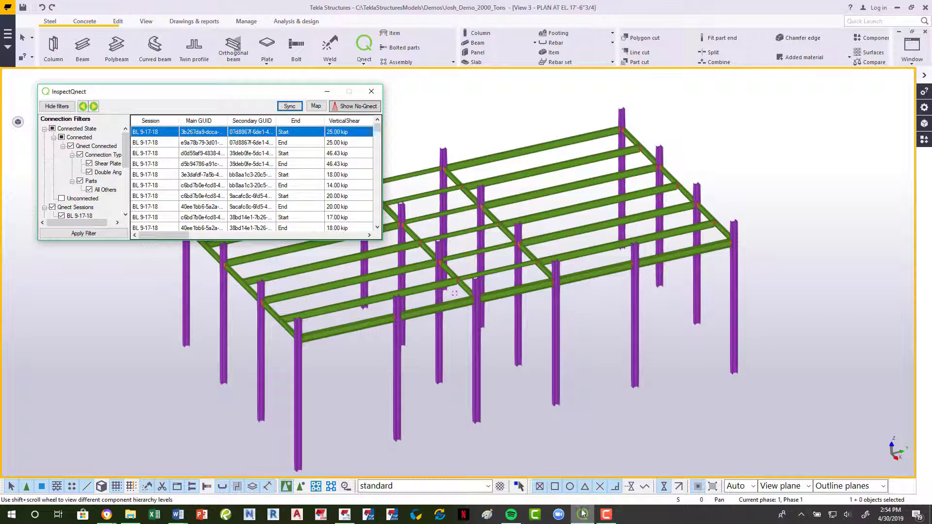
{"action": "left_click", "coordinate": [290, 107]}
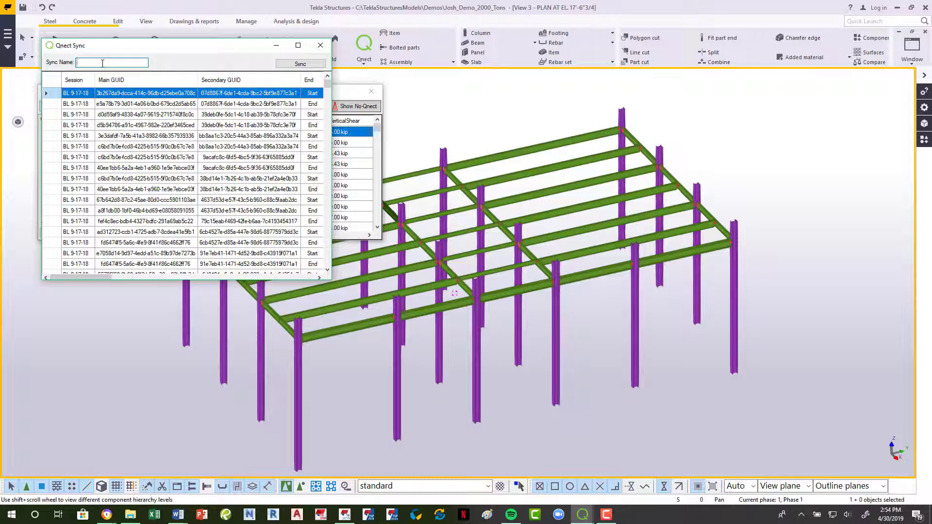
{"action": "type", "text": "WEBINAR TEST"}
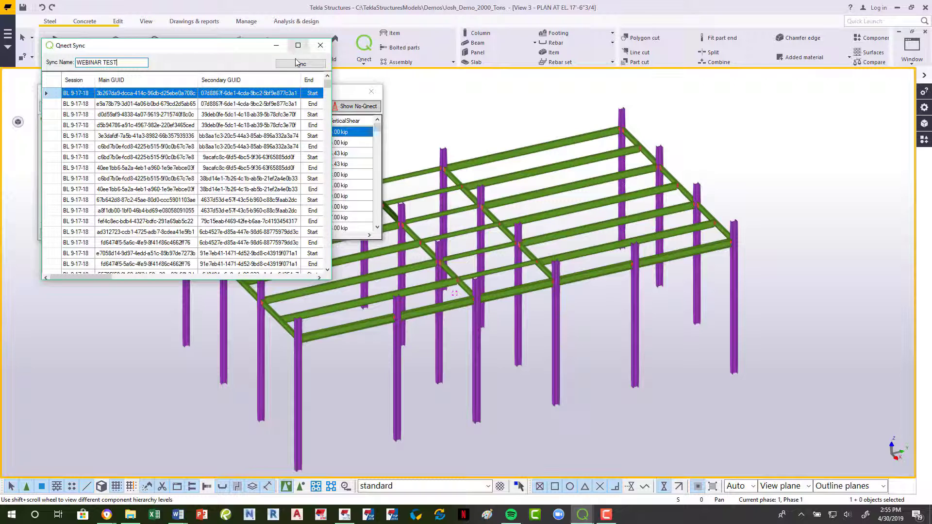
{"action": "left_click", "coordinate": [299, 65]}
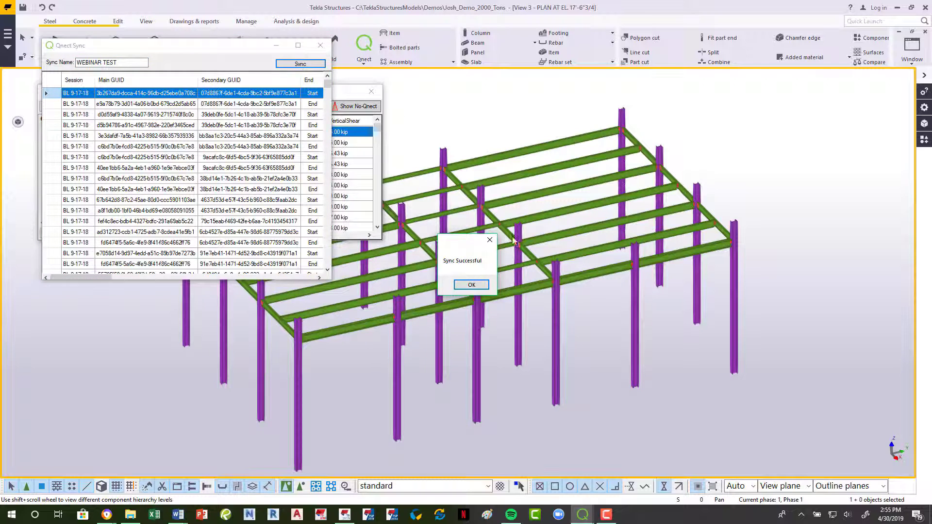
{"action": "left_click", "coordinate": [484, 287]}
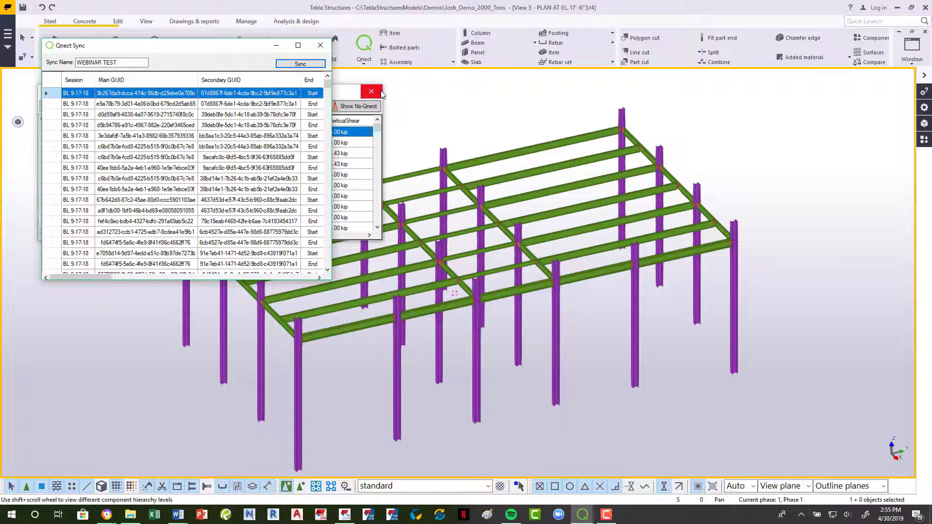
{"action": "left_click", "coordinate": [321, 45]}
{"action": "left_click", "coordinate": [372, 91]}
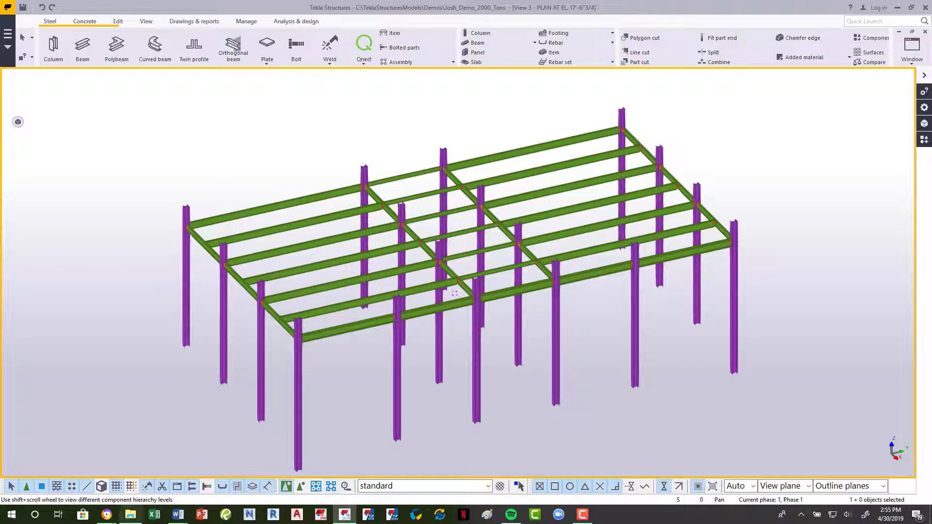
Step: Switch to the Qnect web app and set the job's reports to model sync name for the 2000 Tons demo model
{"action": "left_click", "coordinate": [107, 514]}
{"action": "left_click", "coordinate": [353, 475]}
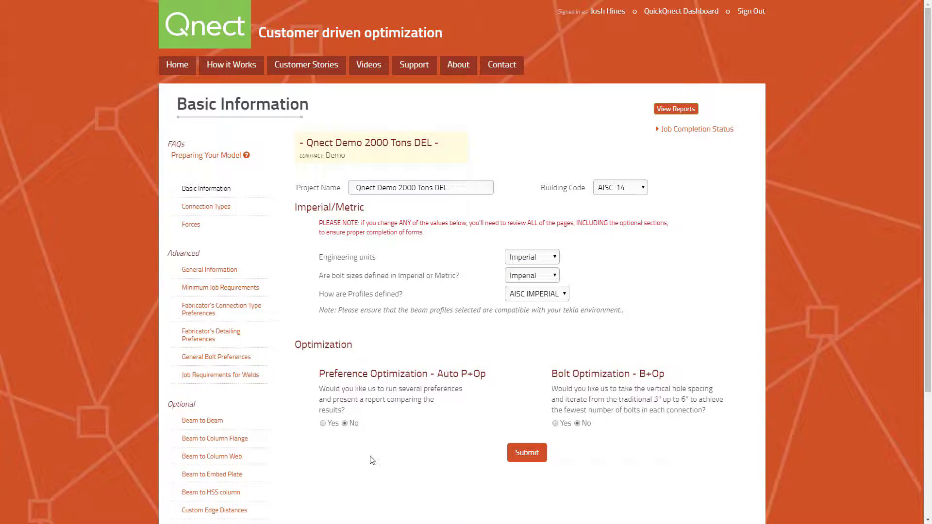
{"action": "left_click", "coordinate": [683, 112]}
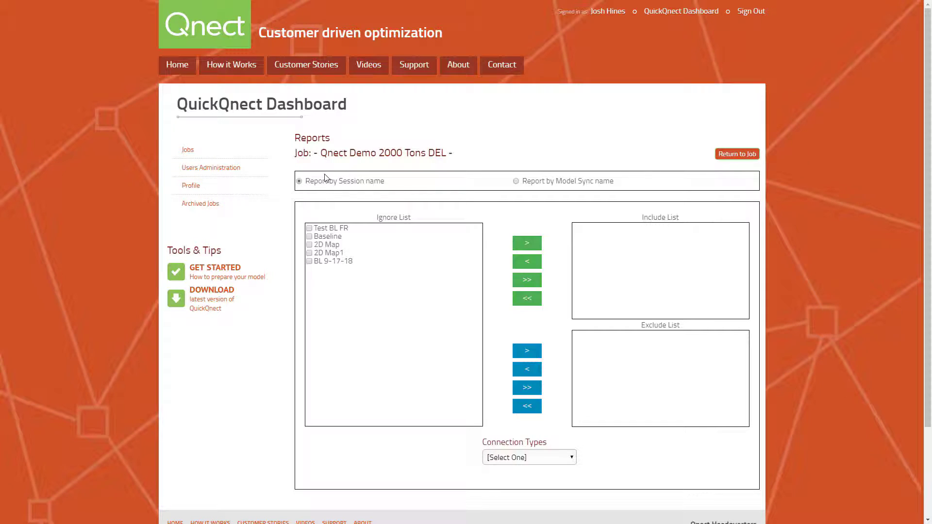
{"action": "left_click", "coordinate": [516, 181]}
{"action": "left_click", "coordinate": [527, 205]}
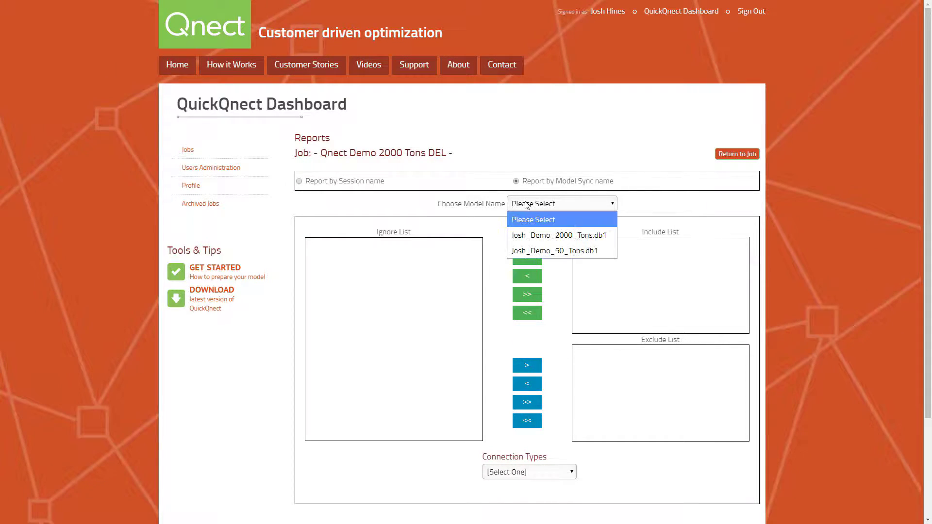
{"action": "left_click", "coordinate": [548, 238]}
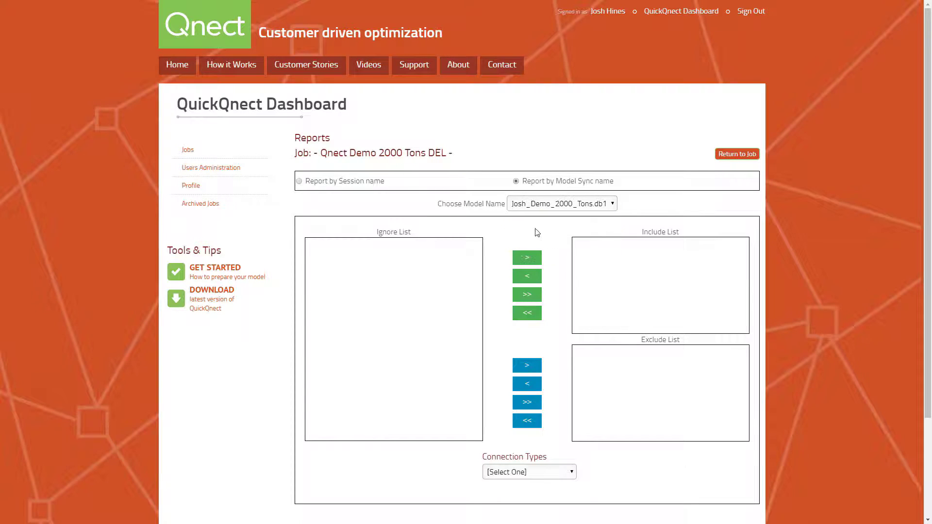
Step: Include the WEBINAR TEST sync in the report and set the connection types to All
{"action": "left_click", "coordinate": [310, 251]}
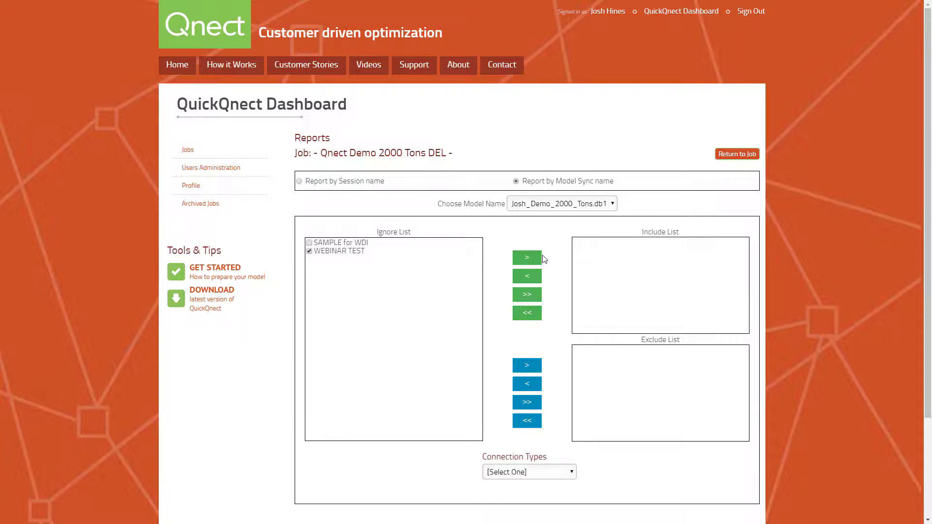
{"action": "left_click", "coordinate": [527, 257]}
{"action": "left_click", "coordinate": [517, 473]}
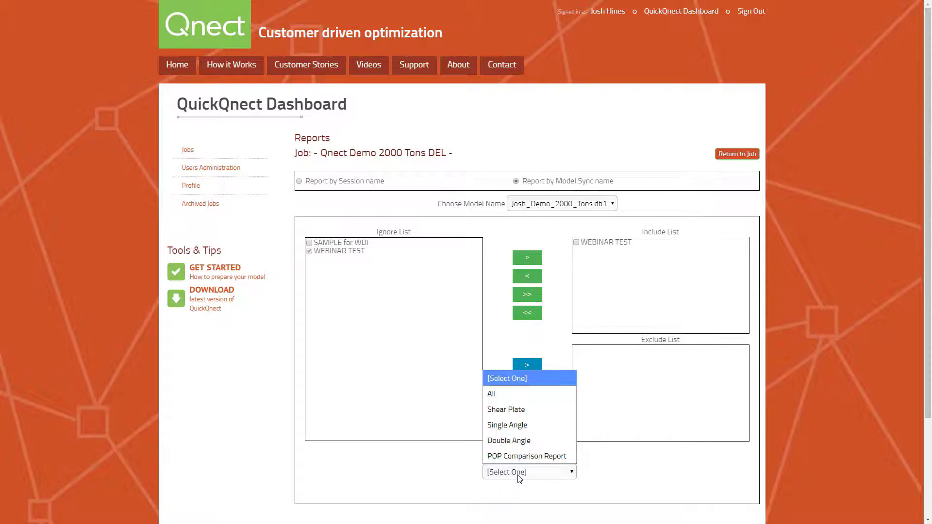
{"action": "left_click", "coordinate": [496, 394]}
Step: Examine the sync title in the Job Standard Summary and the beam-to-beam bolted double angle group in the Submittal Package
{"action": "scroll", "coordinate": [495, 357], "scroll_direction": "down", "scroll_amount": 4}
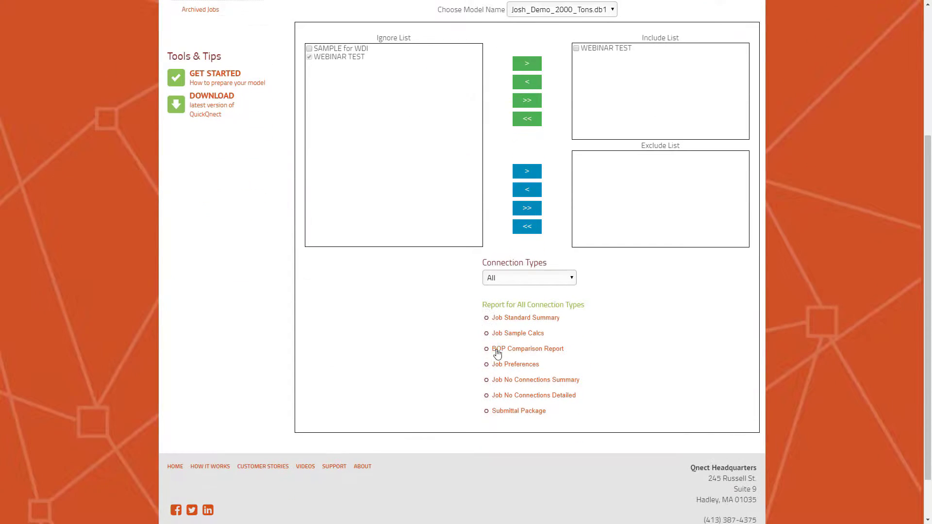
{"action": "left_click", "coordinate": [507, 319]}
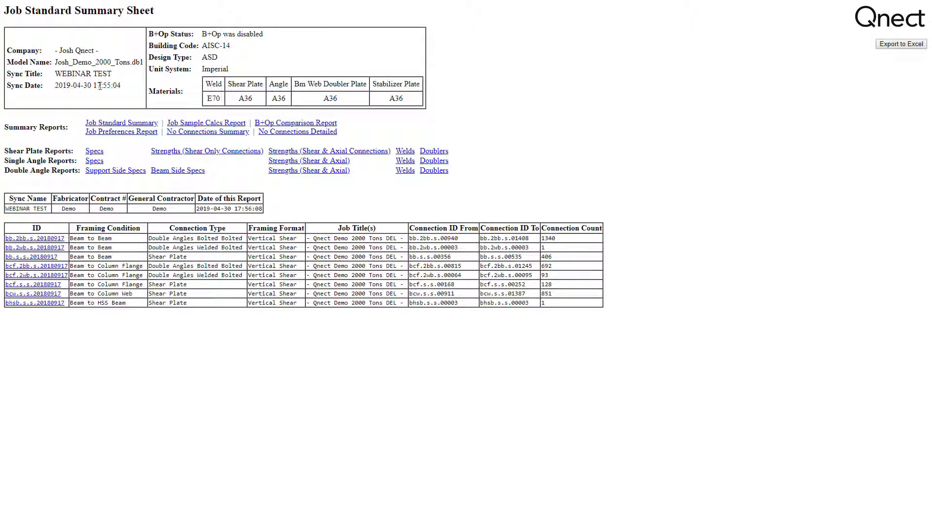
{"action": "left_click_drag", "start_coordinate": [112, 75], "coordinate": [55, 74]}
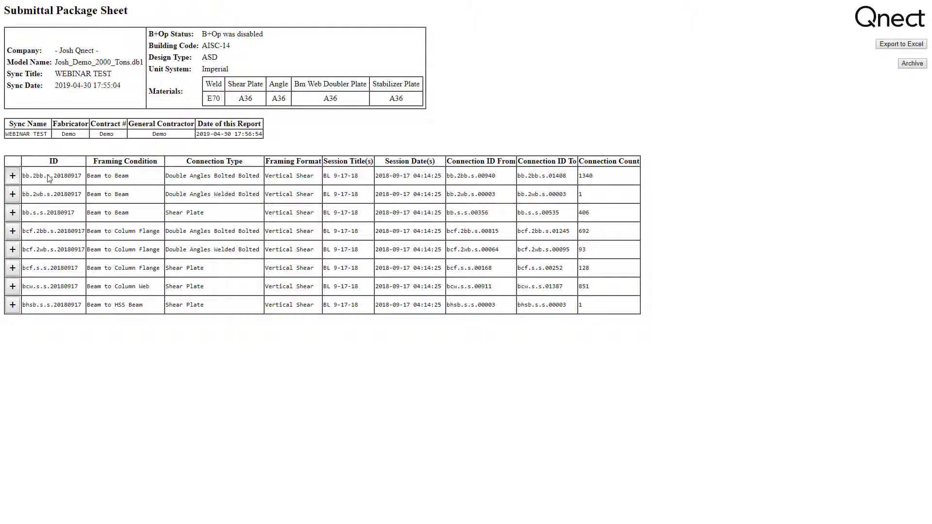
{"action": "left_click", "coordinate": [12, 176]}
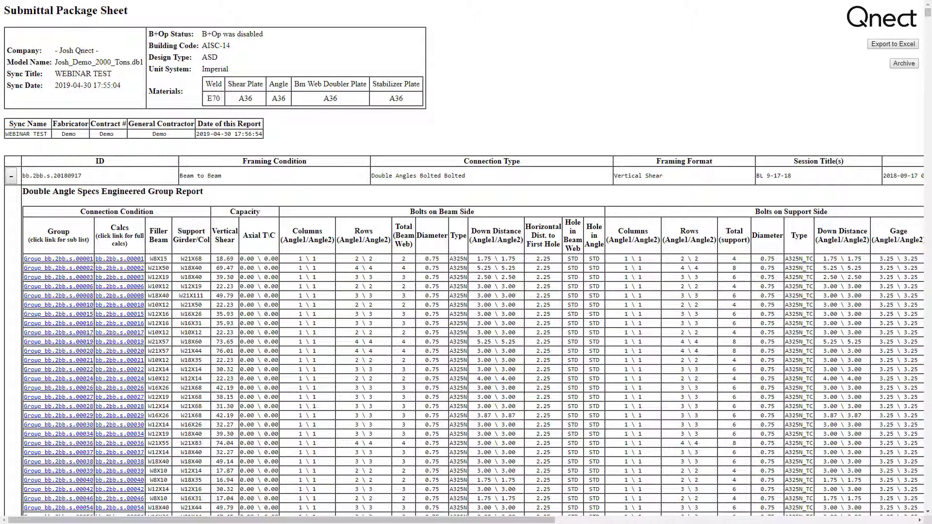
{"action": "key", "text": "ctrl+w"}
Step: Return to the job and open the shear plate and single angle placement preferences in Fabricator's Detailing Preferences
{"action": "scroll", "coordinate": [636, 318], "scroll_direction": "up", "scroll_amount": 4}
{"action": "left_click", "coordinate": [730, 208]}
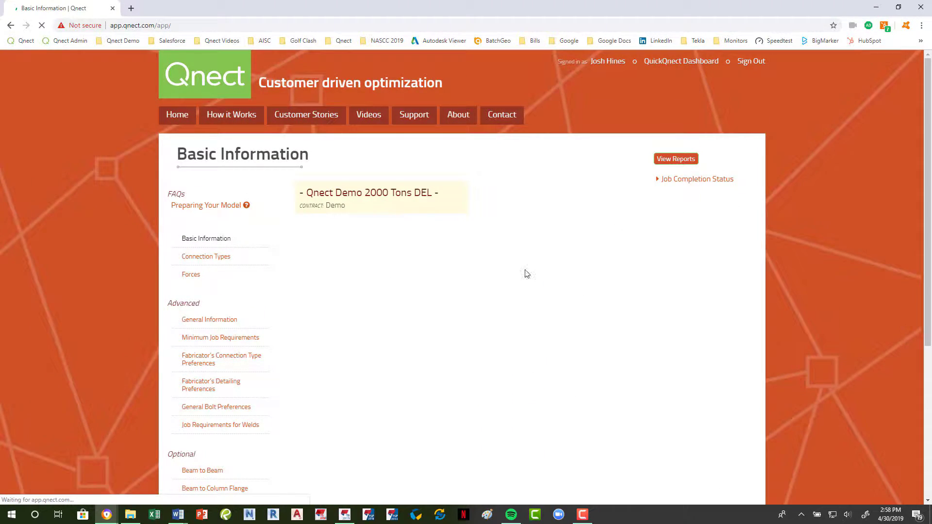
{"action": "scroll", "coordinate": [228, 360], "scroll_direction": "down", "scroll_amount": 2}
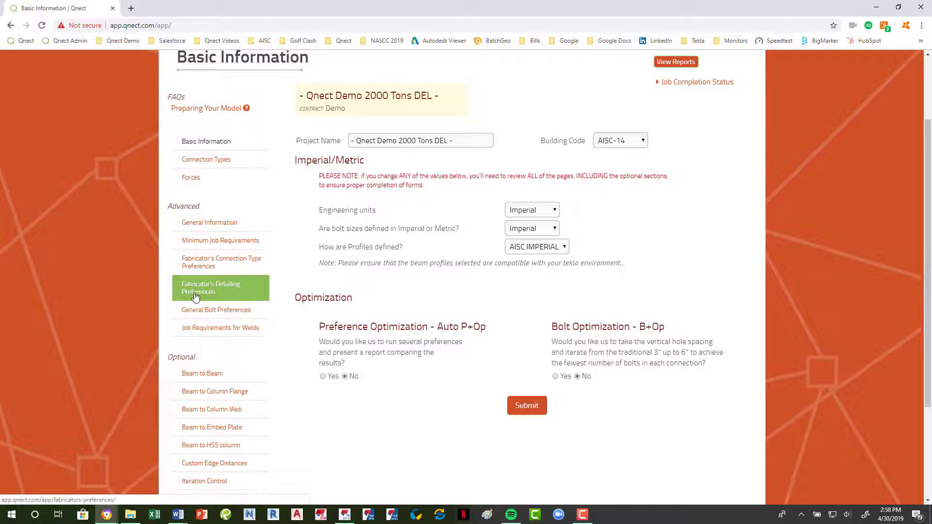
{"action": "left_click", "coordinate": [195, 296]}
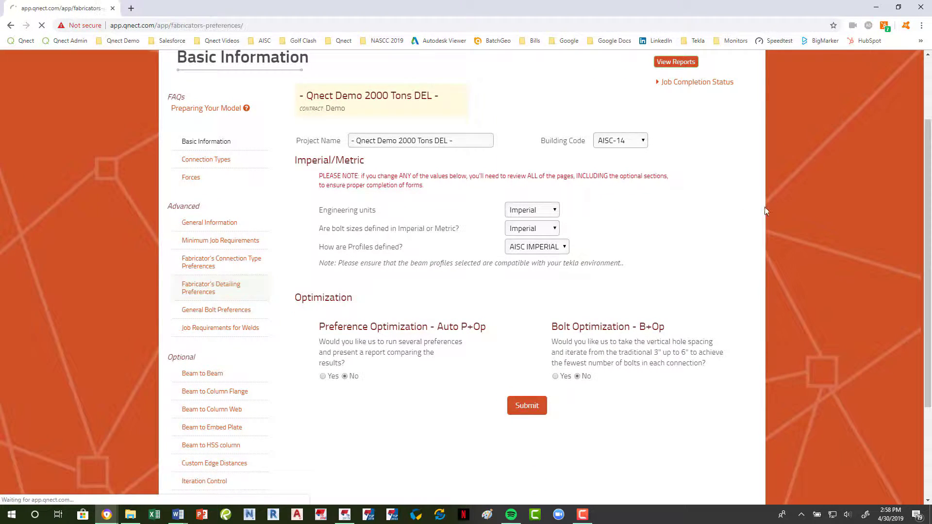
{"action": "scroll", "coordinate": [930, 217], "scroll_direction": "down", "scroll_amount": 9}
{"action": "scroll", "coordinate": [930, 217], "scroll_direction": "down", "scroll_amount": 15}
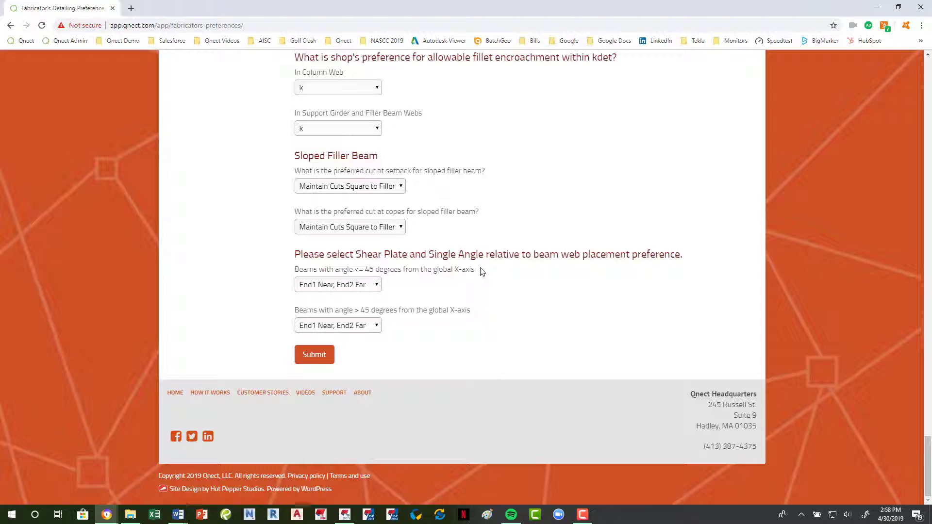
{"action": "left_click_drag", "start_coordinate": [480, 271], "coordinate": [295, 271]}
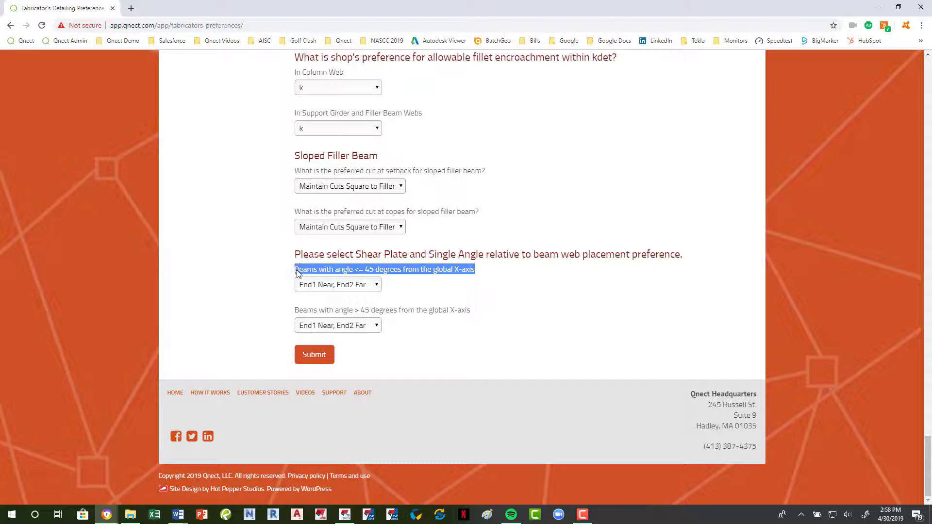
{"action": "left_click", "coordinate": [494, 290]}
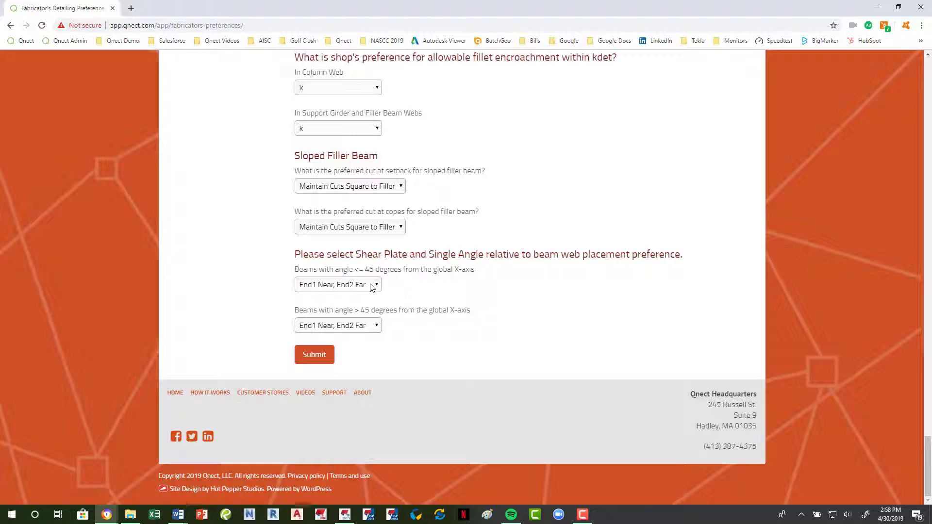
Step: Set the shear plate and single angle placement to End1 Far, End2 Far for both beam angle ranges and submit the preferences
{"action": "left_click", "coordinate": [357, 326]}
{"action": "left_click", "coordinate": [354, 328]}
{"action": "left_click", "coordinate": [339, 287]}
{"action": "left_click", "coordinate": [330, 362]}
{"action": "left_click", "coordinate": [337, 326]}
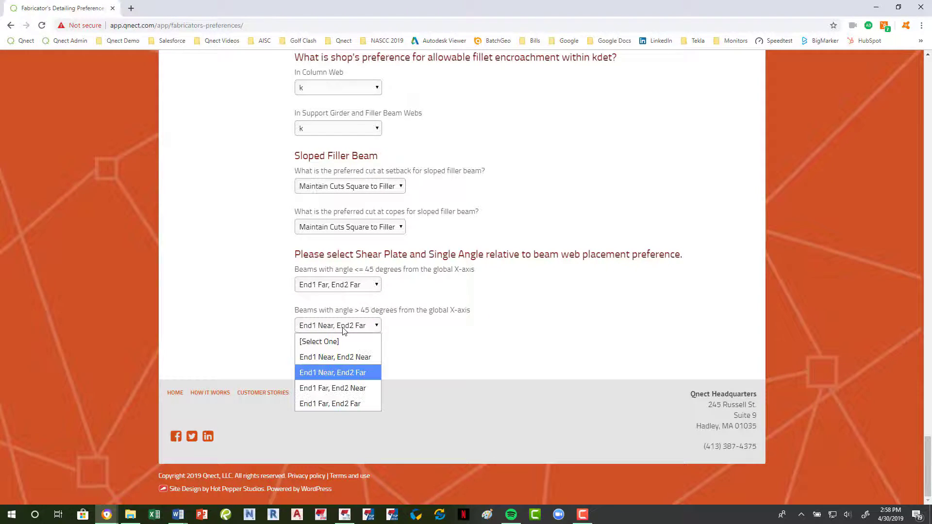
{"action": "left_click", "coordinate": [330, 403]}
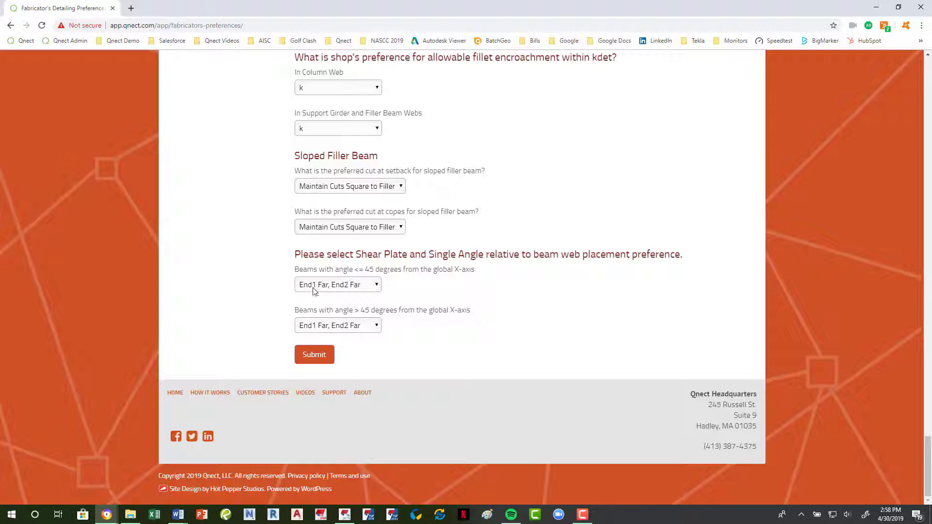
{"action": "left_click", "coordinate": [349, 287]}
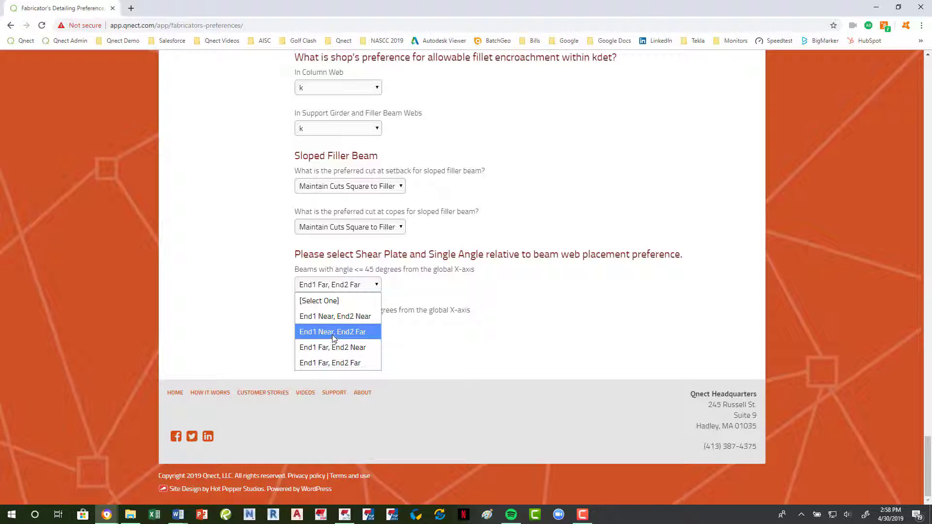
{"action": "left_click", "coordinate": [335, 360]}
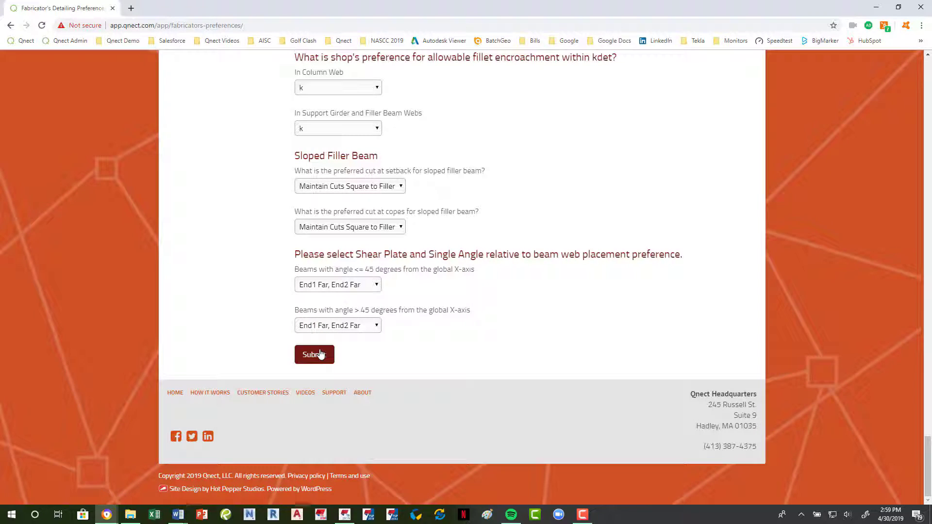
{"action": "left_click", "coordinate": [320, 353]}
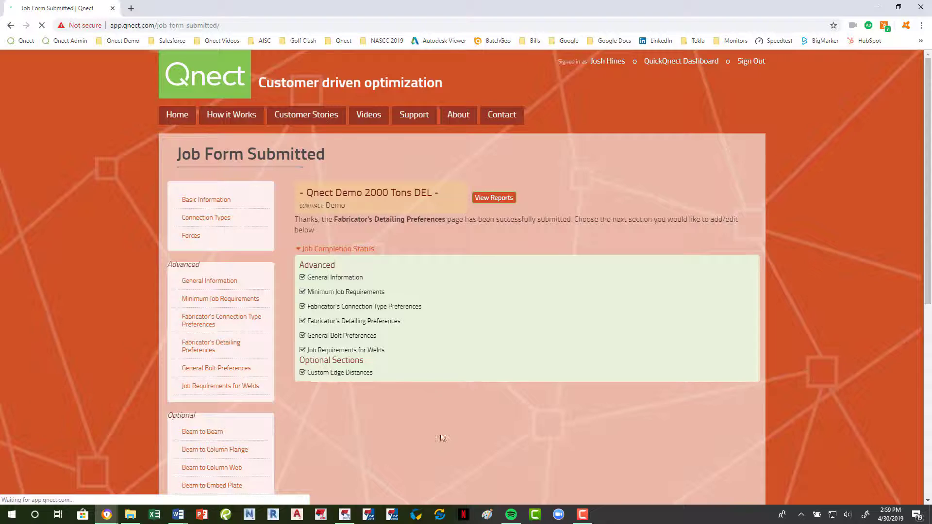
Step: Switch to Tekla Structures and delete the bolted connection at one end of the outer W21X50 beam
{"action": "left_click", "coordinate": [345, 515]}
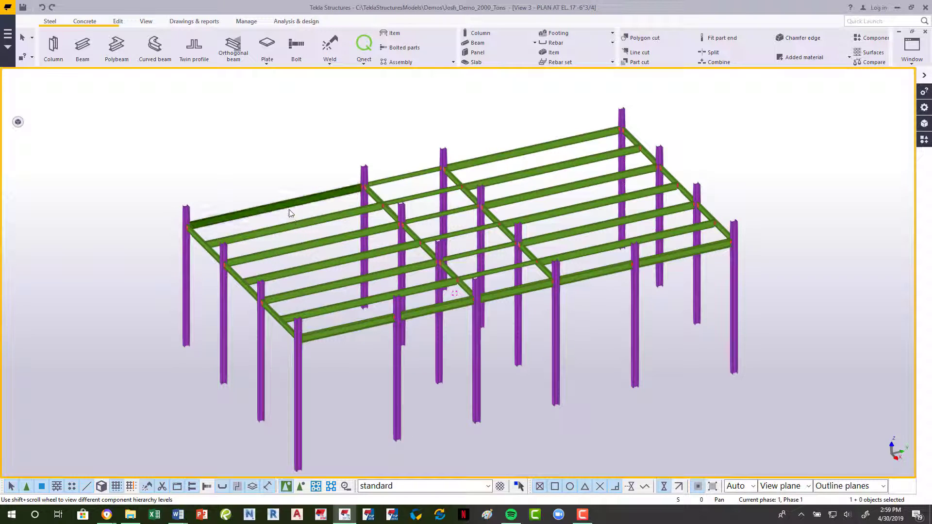
{"action": "scroll", "coordinate": [190, 222], "scroll_direction": "up", "scroll_amount": 8}
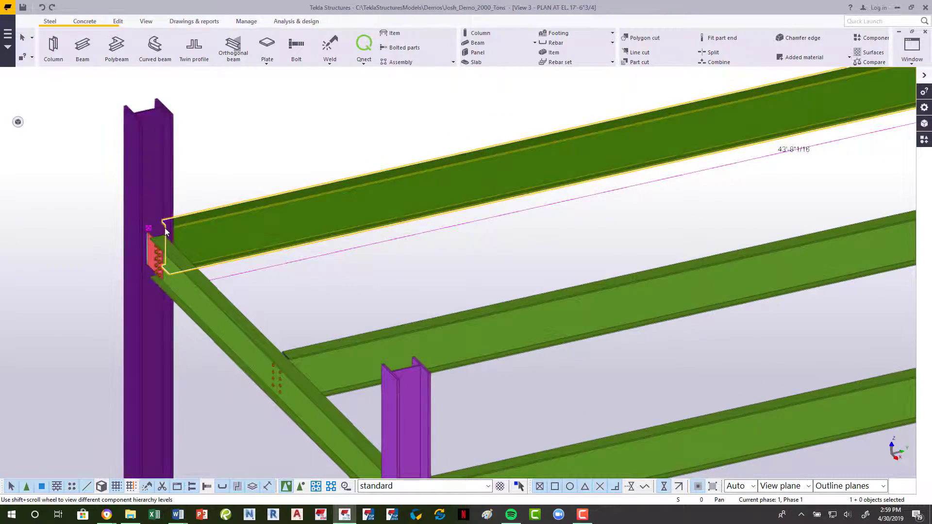
{"action": "middle_click_drag", "start_coordinate": [165, 228], "coordinate": [533, 246], "text": "ctrl"}
{"action": "scroll", "coordinate": [544, 251], "scroll_direction": "down", "scroll_amount": 8}
{"action": "scroll", "coordinate": [246, 289], "scroll_direction": "up", "scroll_amount": 8}
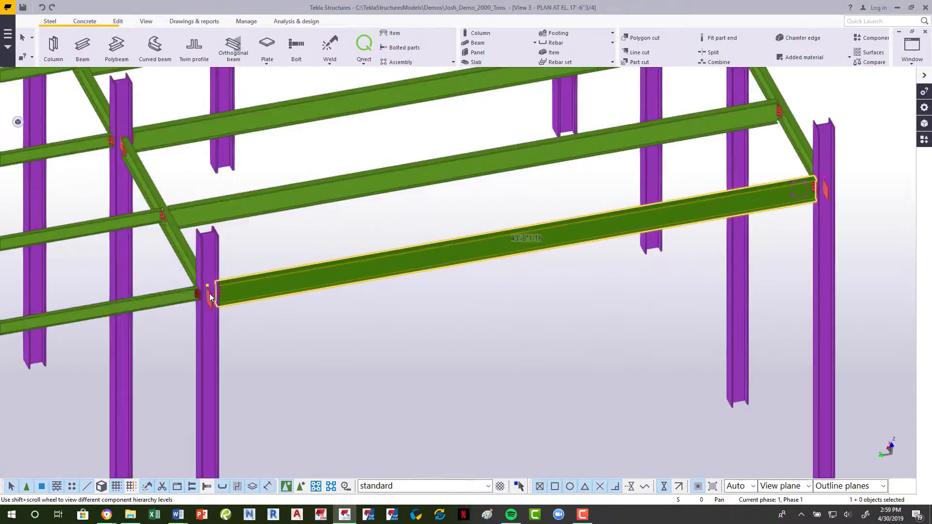
{"action": "scroll", "coordinate": [247, 289], "scroll_direction": "down", "scroll_amount": 10}
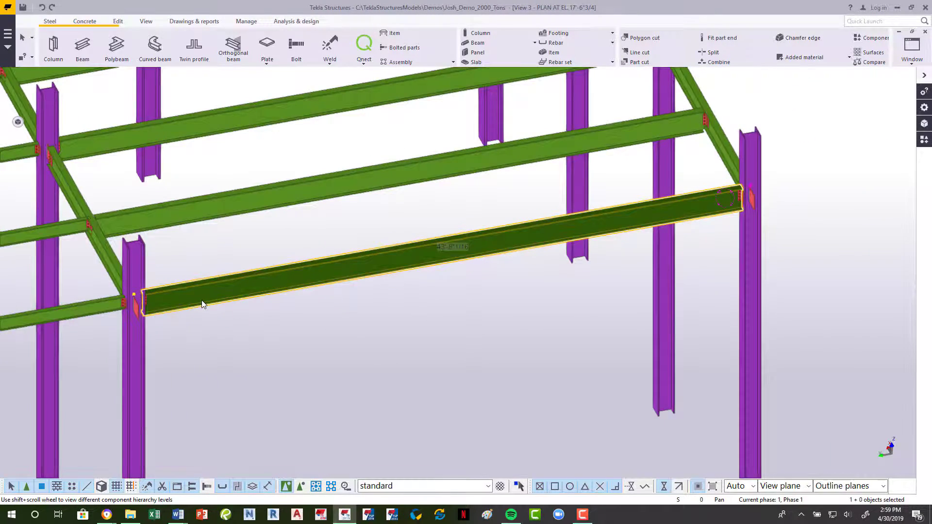
{"action": "scroll", "coordinate": [146, 293], "scroll_direction": "up", "scroll_amount": 10}
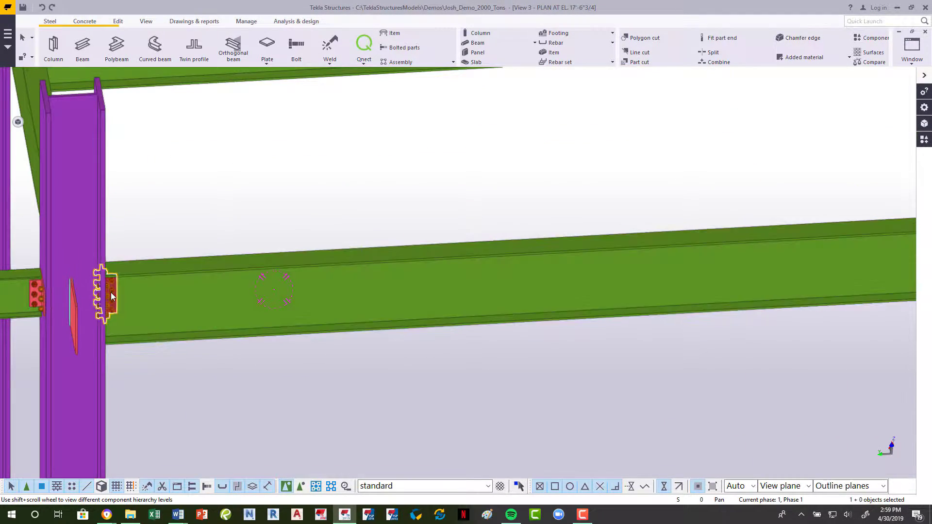
{"action": "left_click", "coordinate": [111, 292]}
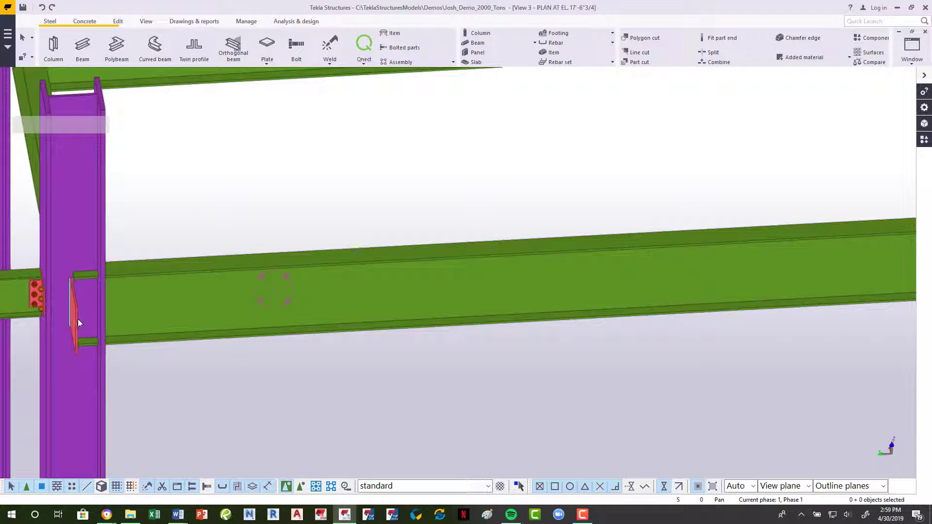
{"action": "key", "text": "Delete"}
Step: Delete the bolted connection at the W21X50 beam's other end and set its Qnect start and end connection types to Shear plate
{"action": "scroll", "coordinate": [114, 310], "scroll_direction": "down", "scroll_amount": 5}
{"action": "scroll", "coordinate": [518, 292], "scroll_direction": "up", "scroll_amount": 5}
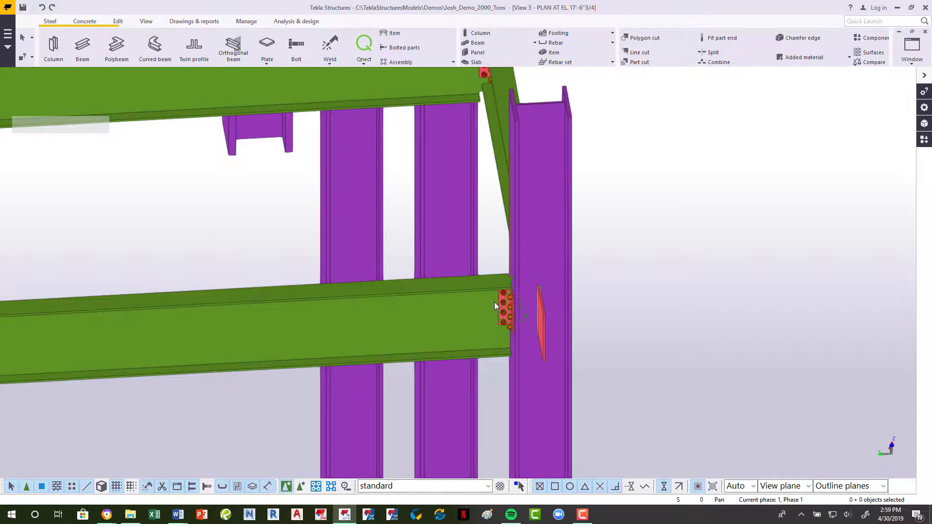
{"action": "double_click", "coordinate": [485, 286]}
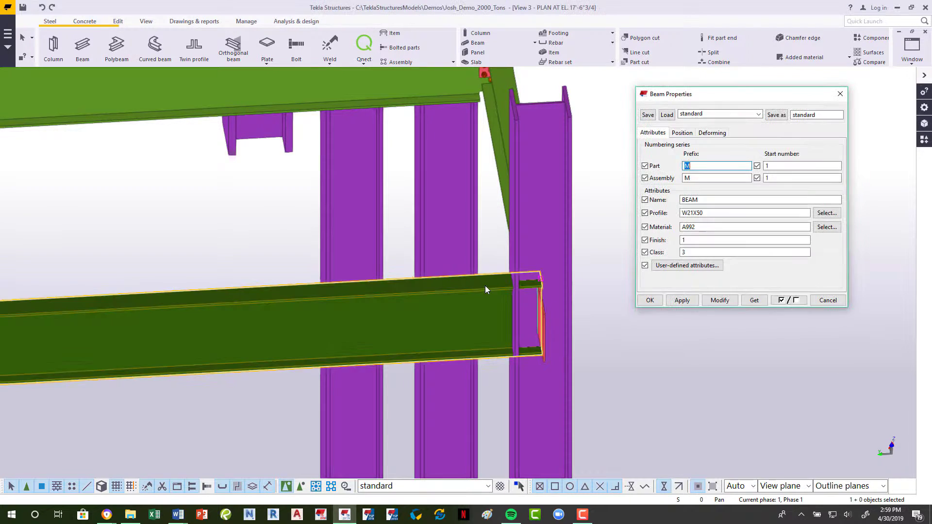
{"action": "left_click", "coordinate": [678, 266]}
{"action": "left_click", "coordinate": [124, 131]}
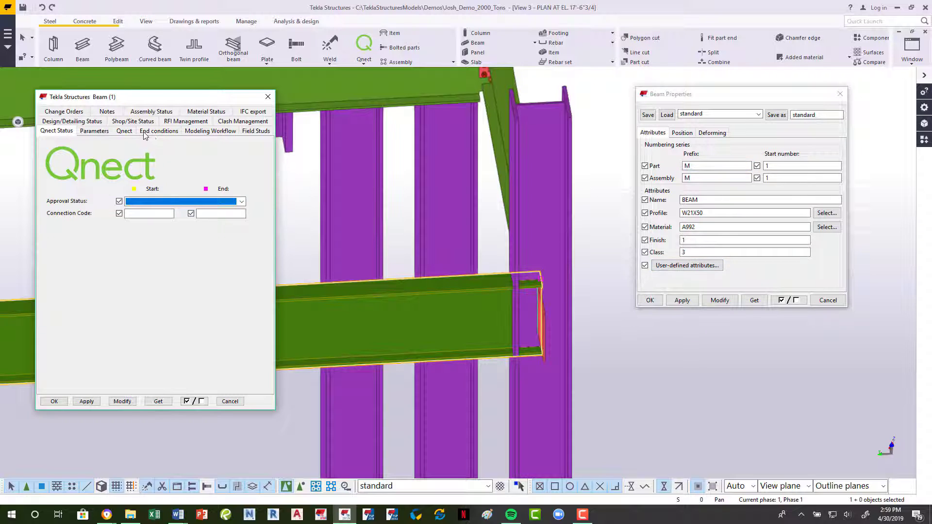
{"action": "left_click", "coordinate": [159, 328]}
{"action": "left_click", "coordinate": [121, 334]}
{"action": "left_click", "coordinate": [121, 340]}
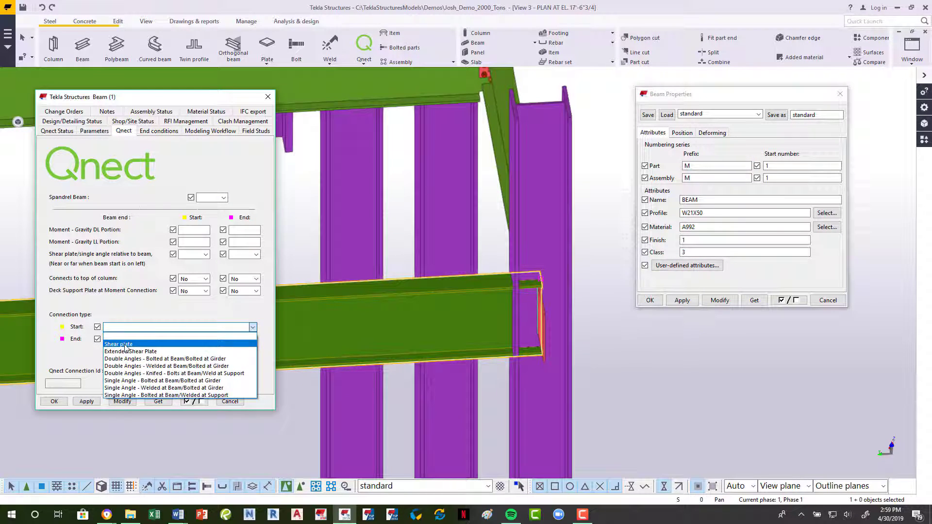
{"action": "left_click", "coordinate": [121, 345]}
{"action": "left_click", "coordinate": [123, 402]}
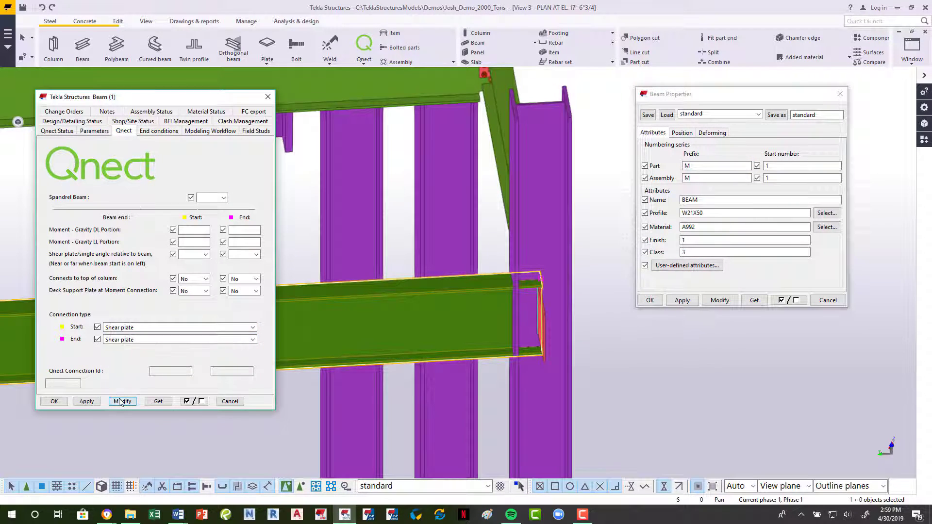
Step: Select the W21X50 beam with both supporting columns, start the Qnect export, and sign in with the remembered account
{"action": "left_click", "coordinate": [551, 383]}
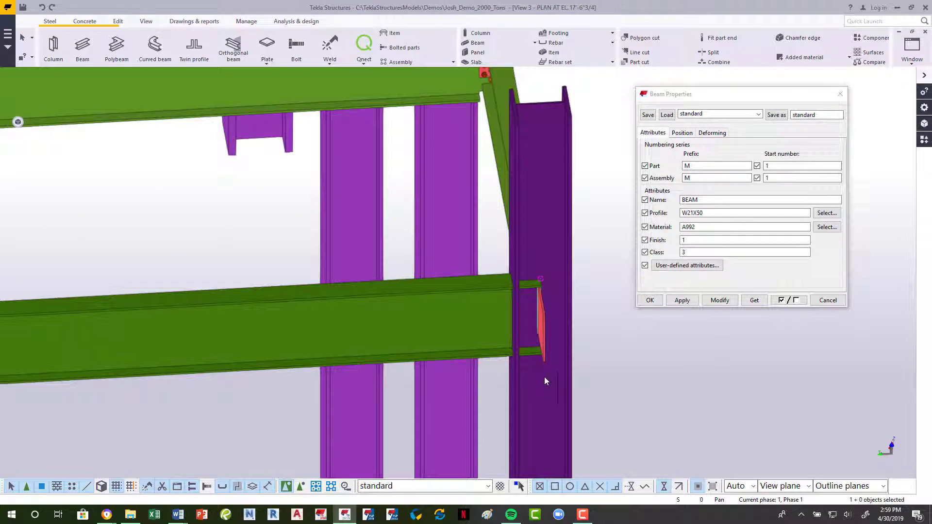
{"action": "scroll", "coordinate": [489, 349], "scroll_direction": "down", "scroll_amount": 6}
{"action": "left_click", "coordinate": [249, 363], "text": "ctrl"}
{"action": "scroll", "coordinate": [13, 391], "scroll_direction": "up", "scroll_amount": 3}
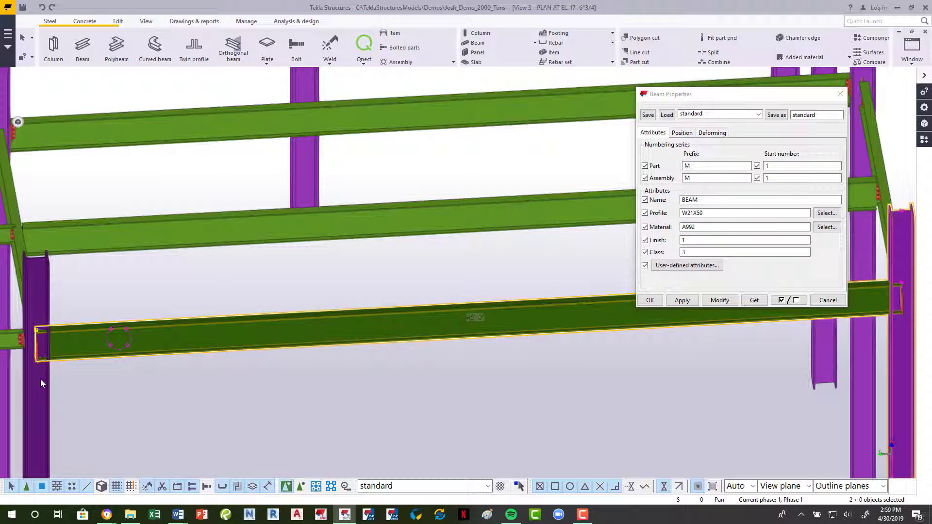
{"action": "left_click", "coordinate": [40, 380], "text": "ctrl"}
{"action": "left_click", "coordinate": [364, 51]}
{"action": "left_click", "coordinate": [338, 77]}
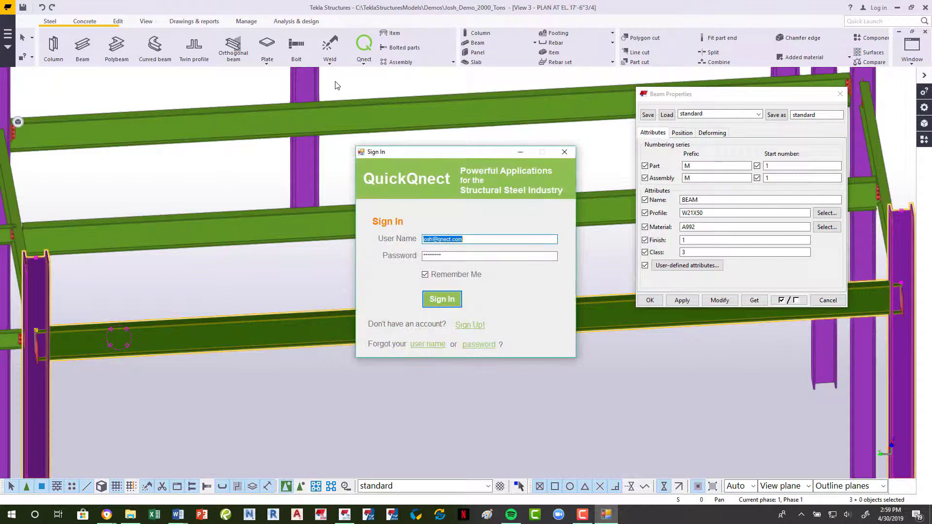
{"action": "left_click", "coordinate": [441, 299]}
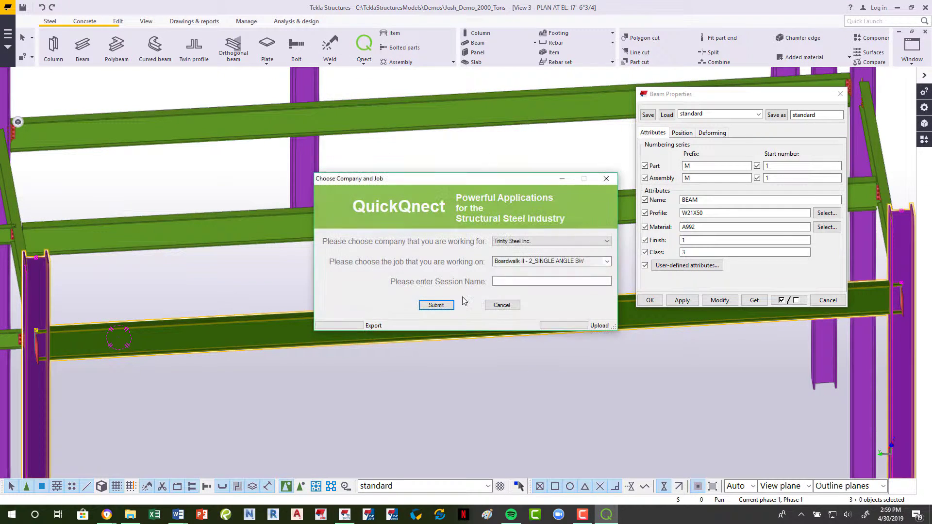
Step: Submit the selection to the demo company's "- Qnect Demo 2000 Tons DEL -" job under the session name WEBINAR TEST
{"action": "left_click", "coordinate": [523, 241]}
{"action": "left_click", "coordinate": [514, 250]}
{"action": "left_click", "coordinate": [515, 262]}
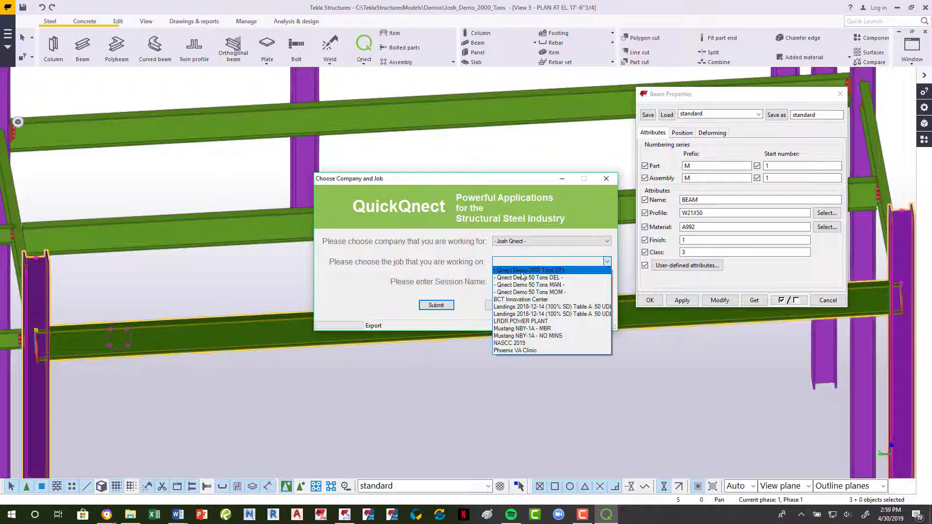
{"action": "left_click", "coordinate": [529, 270]}
{"action": "left_click", "coordinate": [507, 281]}
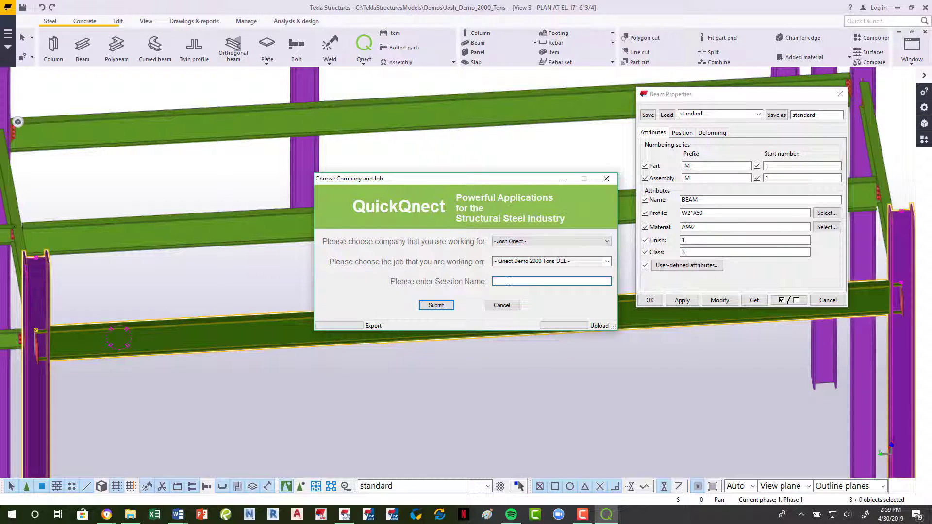
{"action": "type", "text": "WEBINAR TEST"}
{"action": "left_click", "coordinate": [437, 305]}
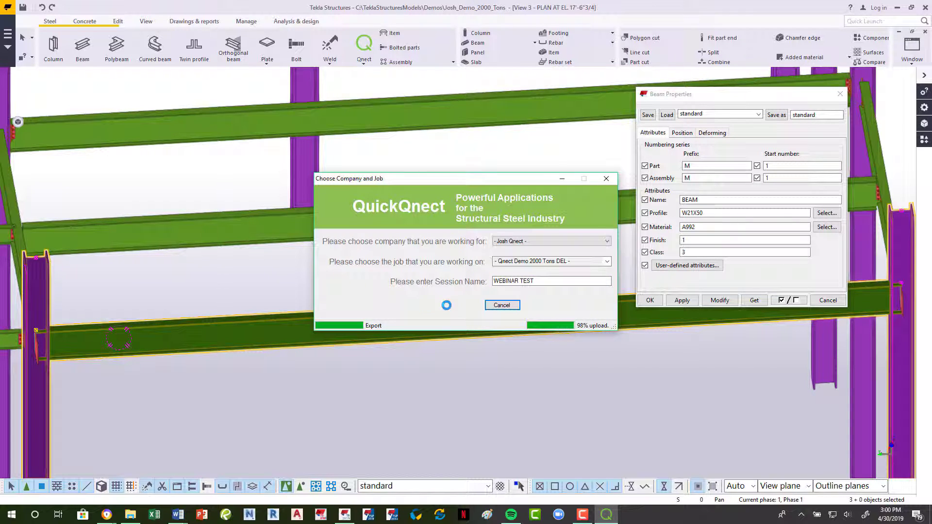
{"action": "left_click", "coordinate": [539, 287]}
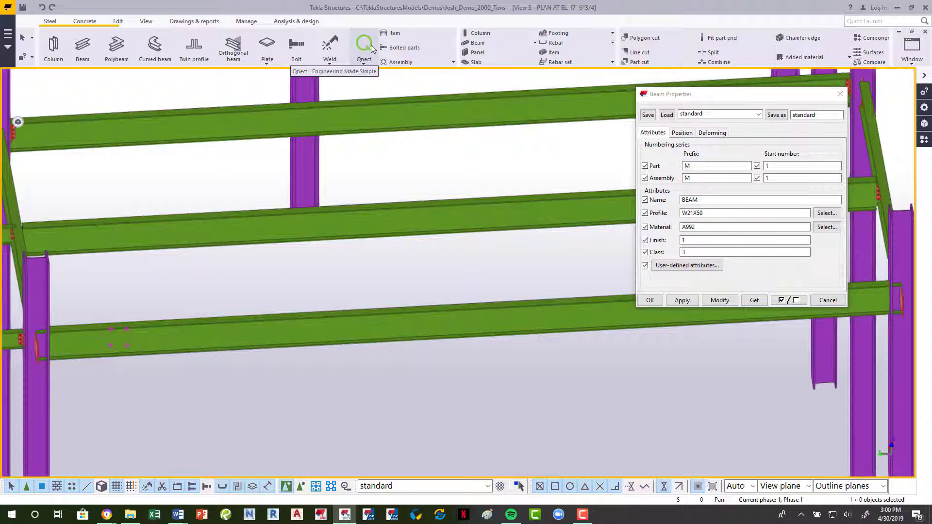
Step: Import the WEBINAR TEST session from the "- Qnect Demo 2000 Tons DEL -" job into the Tekla model
{"action": "left_click", "coordinate": [372, 48]}
{"action": "left_click", "coordinate": [336, 100]}
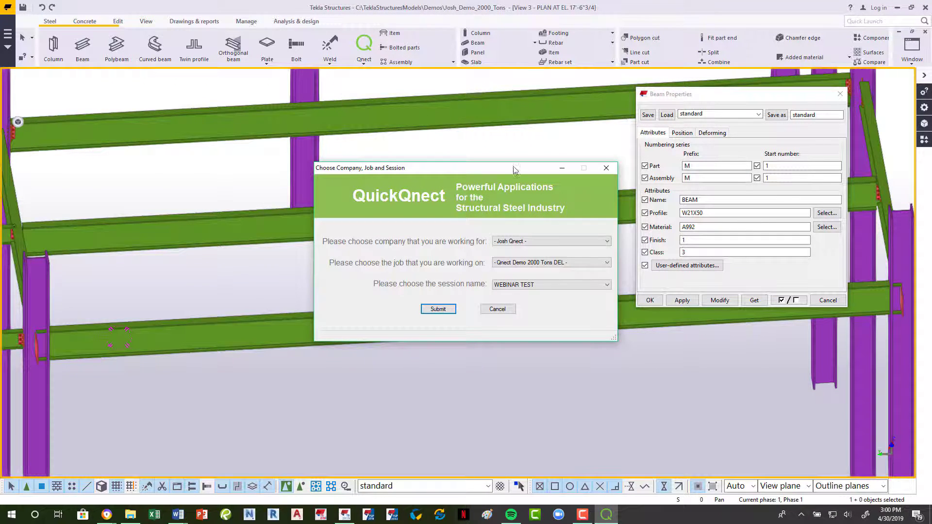
{"action": "left_click", "coordinate": [445, 313]}
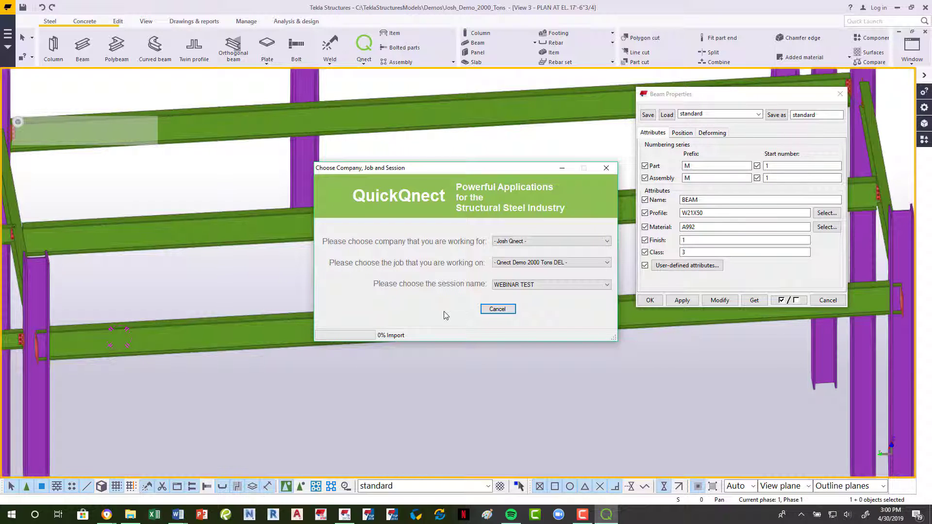
{"action": "left_click", "coordinate": [488, 289]}
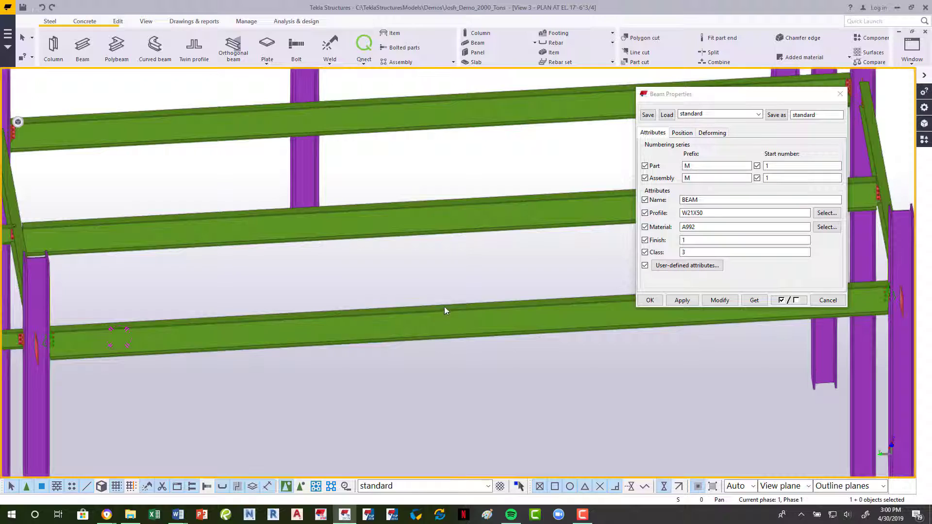
Step: Examine the imported shear plate connections at both ends of the outer W21X50 beam
{"action": "scroll", "coordinate": [436, 314], "scroll_direction": "down", "scroll_amount": 2}
{"action": "scroll", "coordinate": [154, 340], "scroll_direction": "up", "scroll_amount": 6}
{"action": "scroll", "coordinate": [155, 342], "scroll_direction": "down", "scroll_amount": 4}
{"action": "middle_click_drag", "start_coordinate": [155, 341], "coordinate": [240, 380], "text": "ctrl"}
{"action": "scroll", "coordinate": [223, 359], "scroll_direction": "down", "scroll_amount": 4}
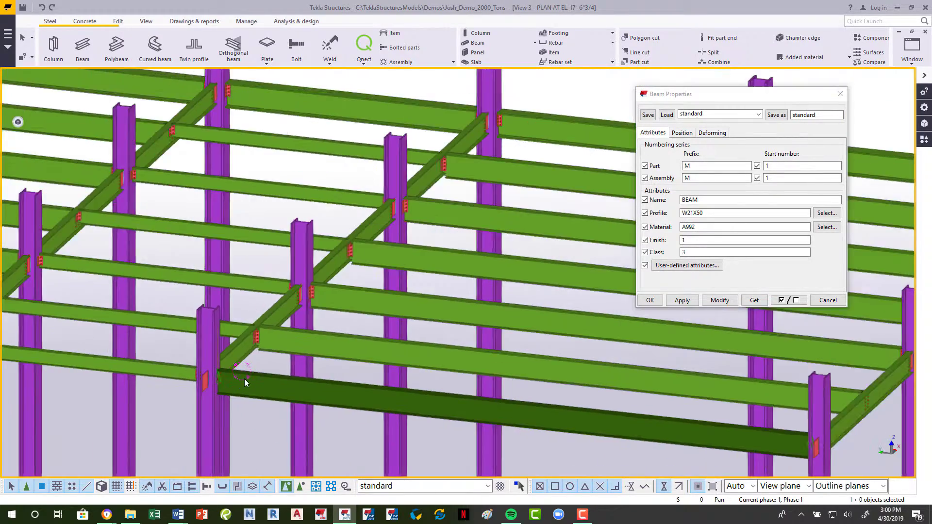
{"action": "scroll", "coordinate": [565, 432], "scroll_direction": "down", "scroll_amount": 3}
{"action": "scroll", "coordinate": [524, 400], "scroll_direction": "up", "scroll_amount": 8}
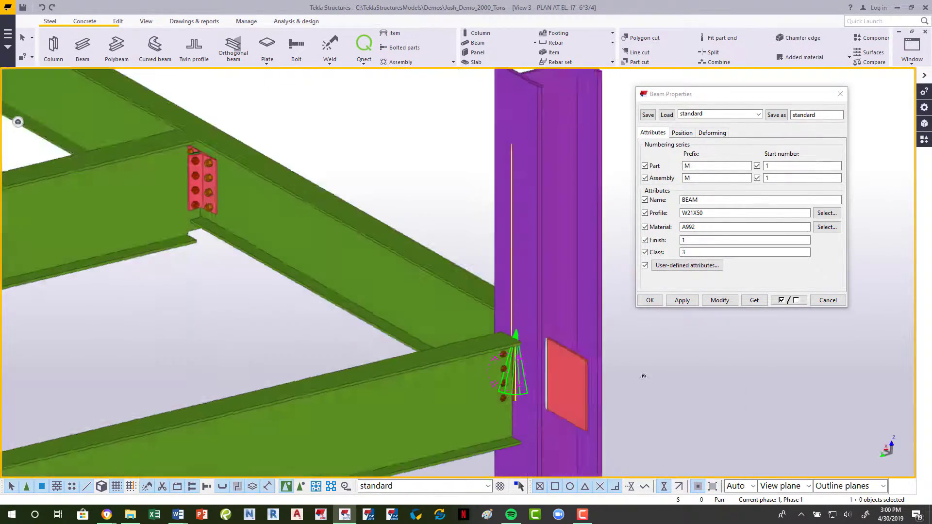
{"action": "middle_click_drag", "start_coordinate": [644, 377], "coordinate": [547, 386], "text": "ctrl"}
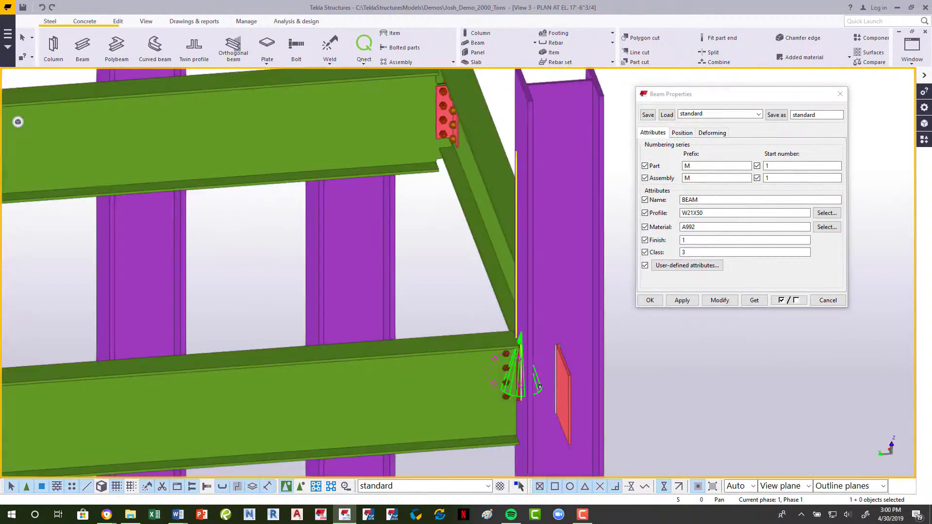
{"action": "scroll", "coordinate": [558, 378], "scroll_direction": "down", "scroll_amount": 8}
{"action": "scroll", "coordinate": [393, 377], "scroll_direction": "up", "scroll_amount": 3}
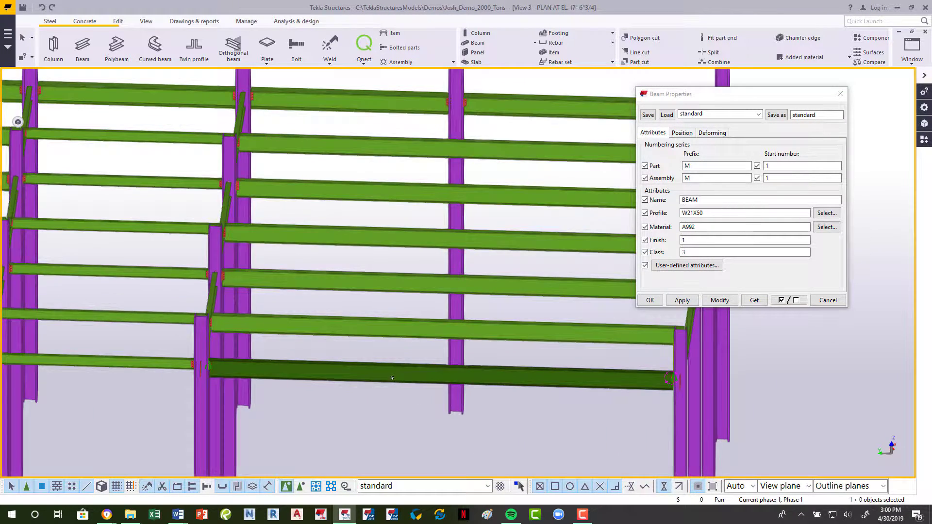
{"action": "middle_click_drag", "start_coordinate": [394, 377], "coordinate": [380, 383], "text": "ctrl"}
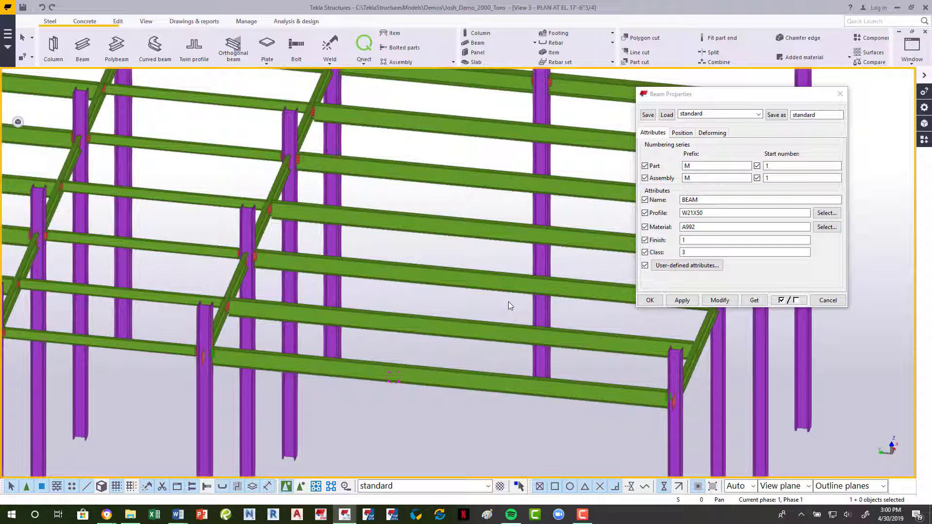
Step: Review the start-end near and far options for shear plate placement in the beam's Qnect user-defined attributes
{"action": "left_click", "coordinate": [696, 268]}
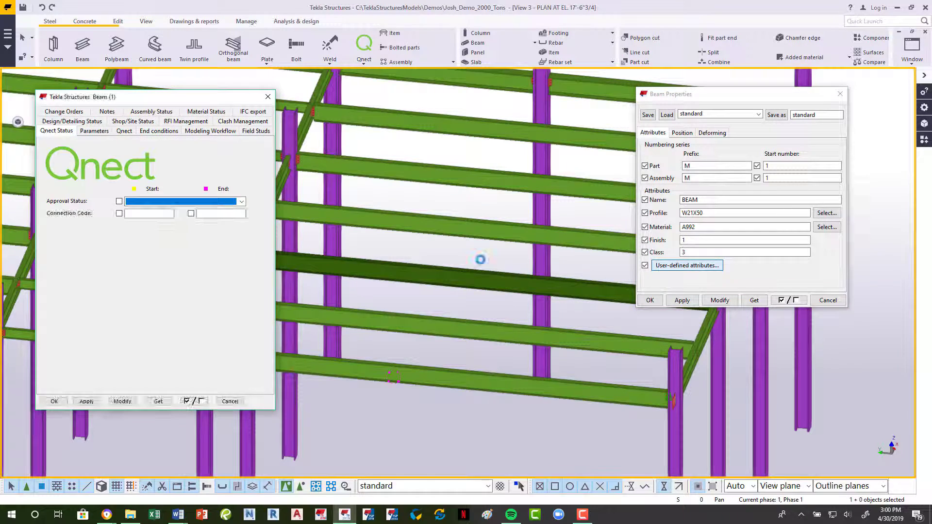
{"action": "left_click", "coordinate": [158, 131]}
{"action": "left_click", "coordinate": [124, 131]}
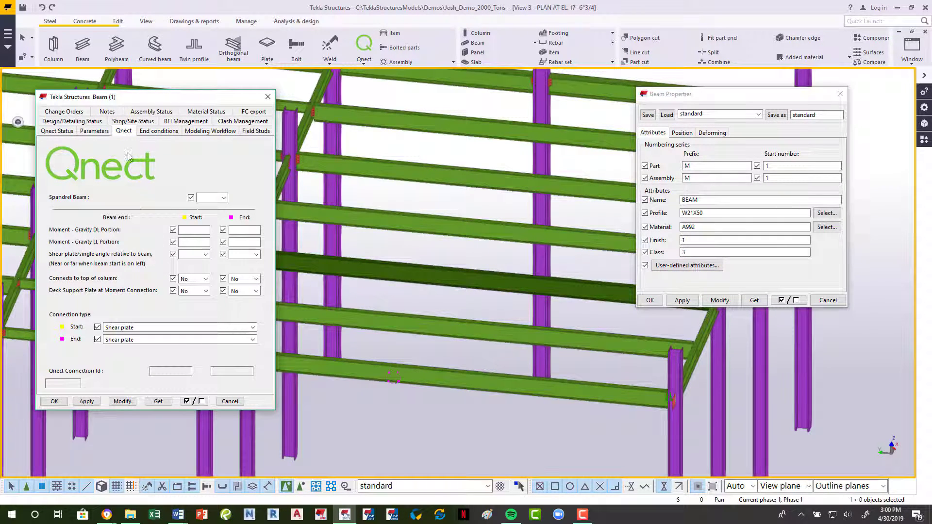
{"action": "left_click", "coordinate": [193, 256]}
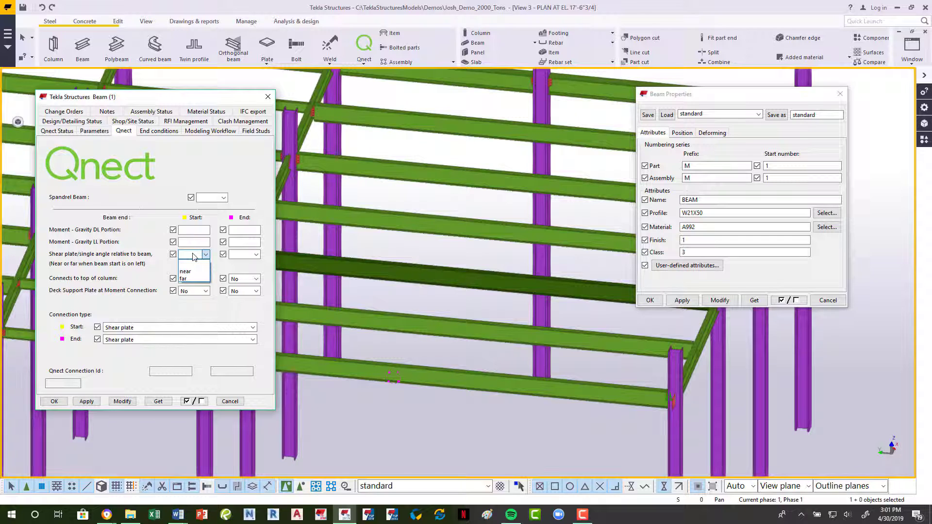
{"action": "key", "text": "Escape"}
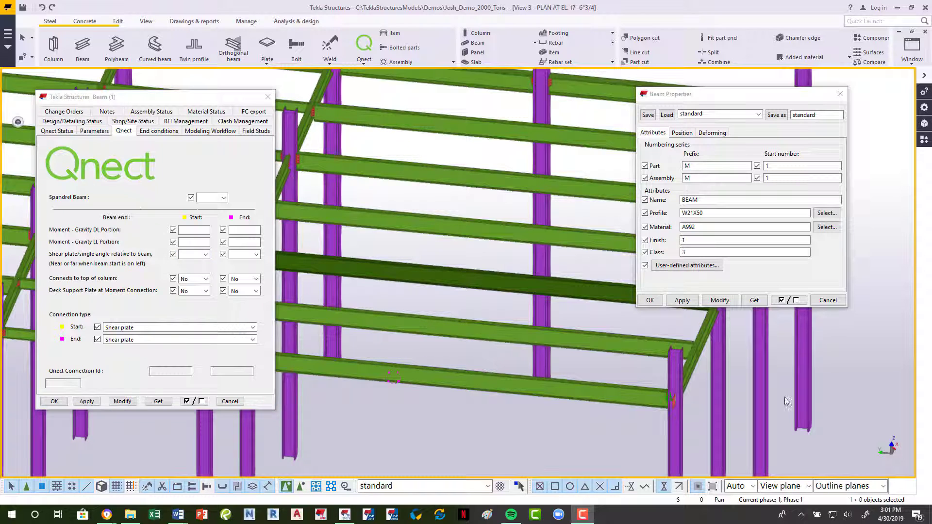
Step: Switch to the Qnect job page in Chrome and compare its Basic Information page with the advanced General Information page
{"action": "mouse_move", "coordinate": [112, 519]}
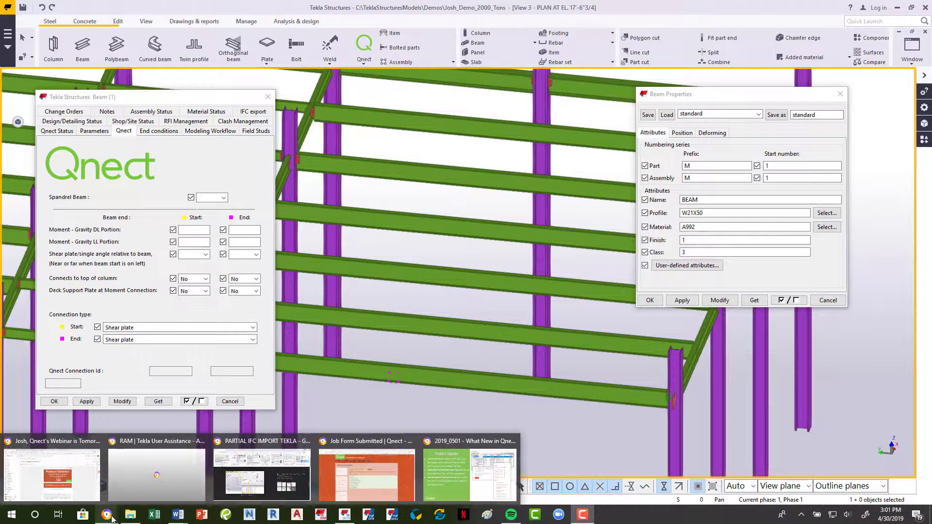
{"action": "left_click", "coordinate": [370, 476]}
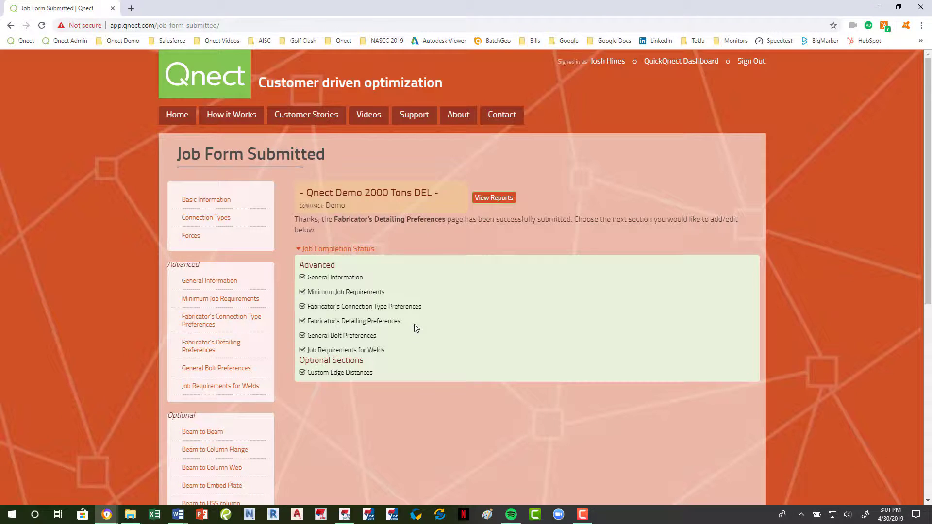
{"action": "key", "text": "F11"}
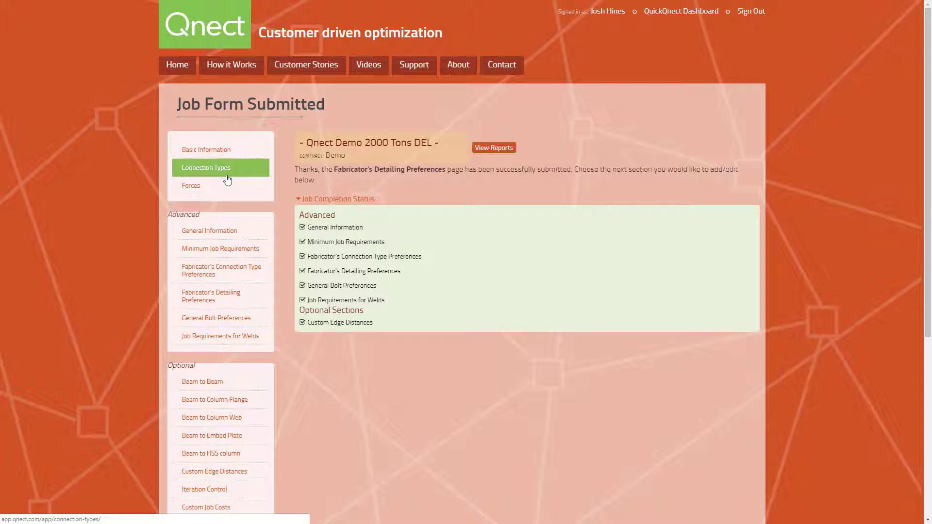
{"action": "left_click", "coordinate": [208, 151]}
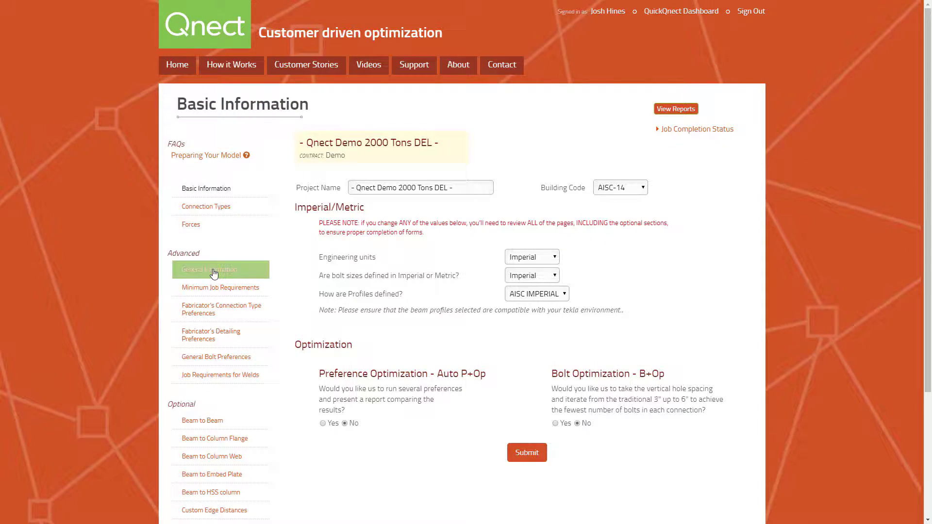
{"action": "left_click", "coordinate": [214, 271]}
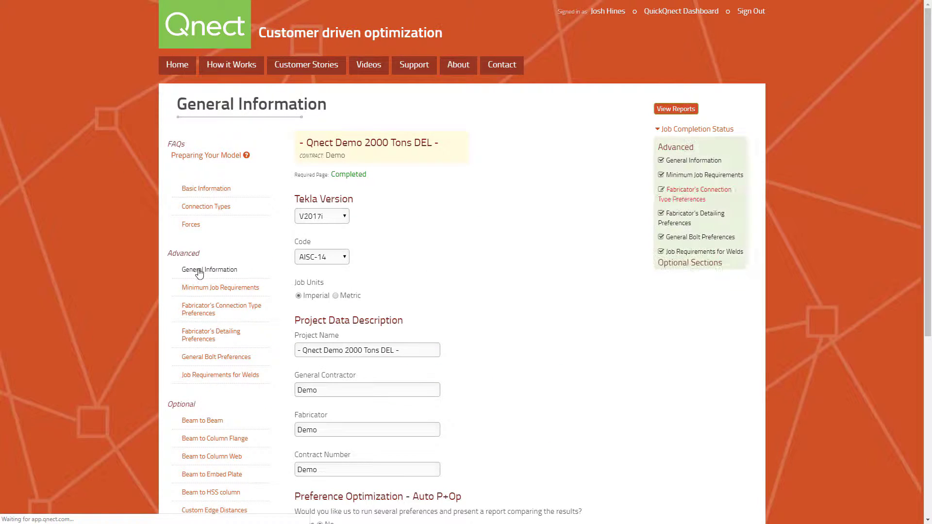
{"action": "scroll", "coordinate": [385, 318], "scroll_direction": "down", "scroll_amount": 5}
{"action": "scroll", "coordinate": [383, 322], "scroll_direction": "down", "scroll_amount": 1}
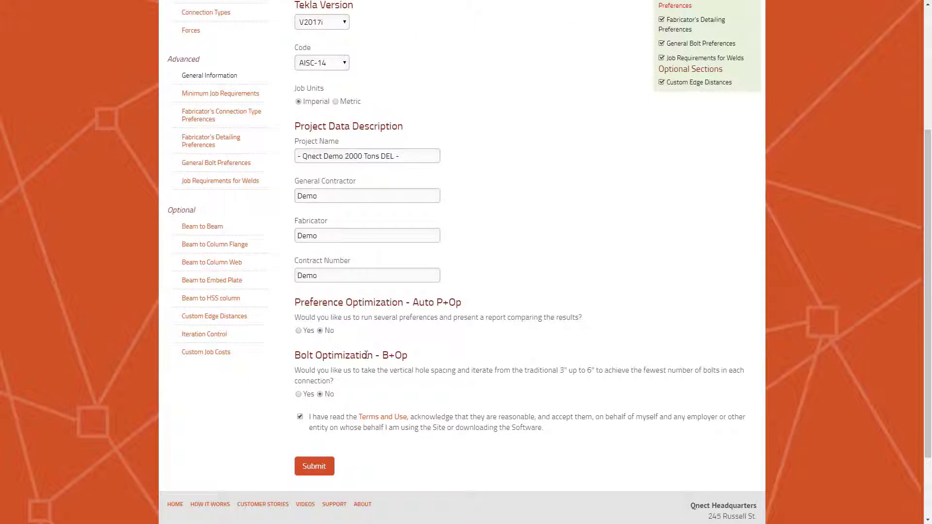
{"action": "scroll", "coordinate": [364, 370], "scroll_direction": "up", "scroll_amount": 4}
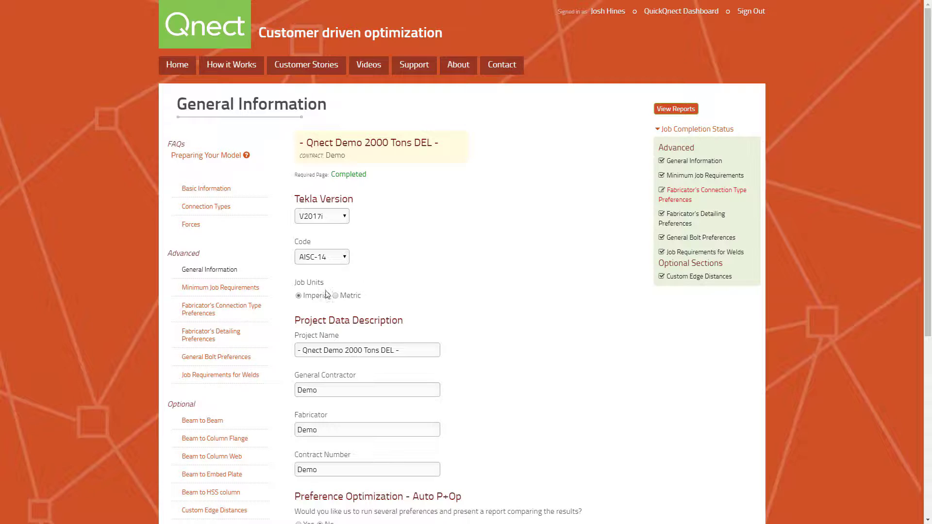
{"action": "left_click", "coordinate": [229, 199]}
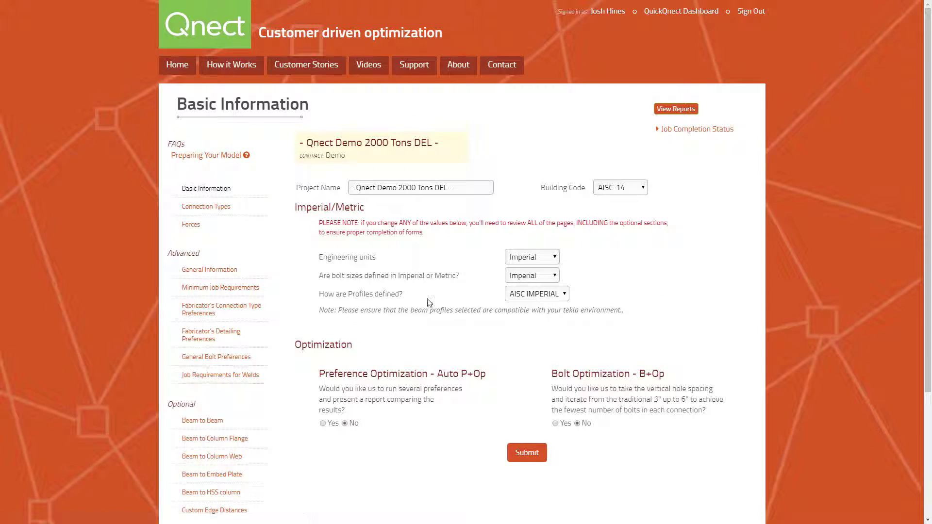
Step: Compare the basic Connection Types page with the advanced Fabricator's Connection Type Preferences page, including its beam-to-beam connection options
{"action": "left_click", "coordinate": [210, 208]}
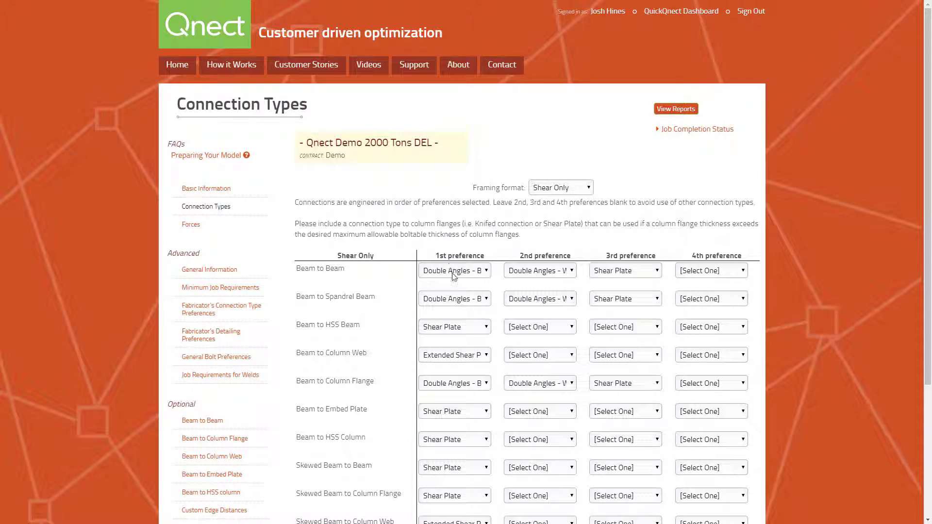
{"action": "left_click", "coordinate": [222, 310]}
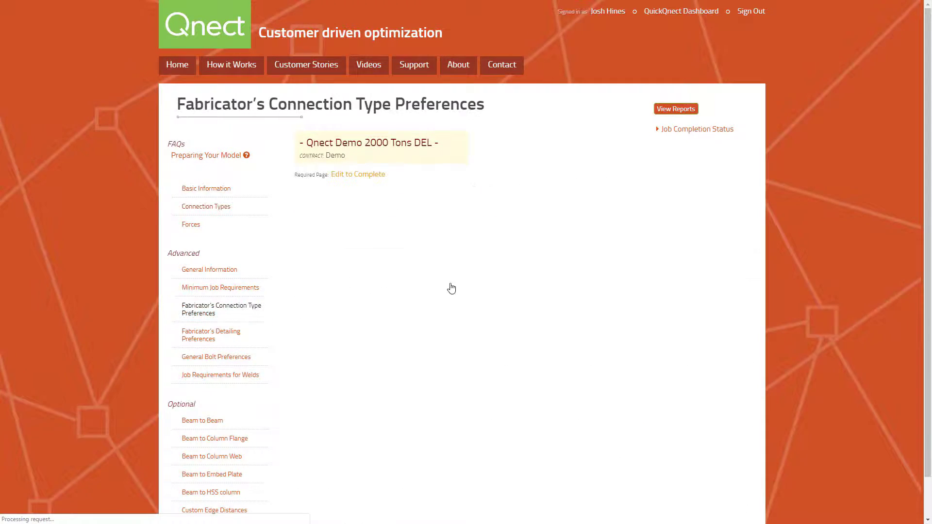
{"action": "left_click", "coordinate": [450, 283]}
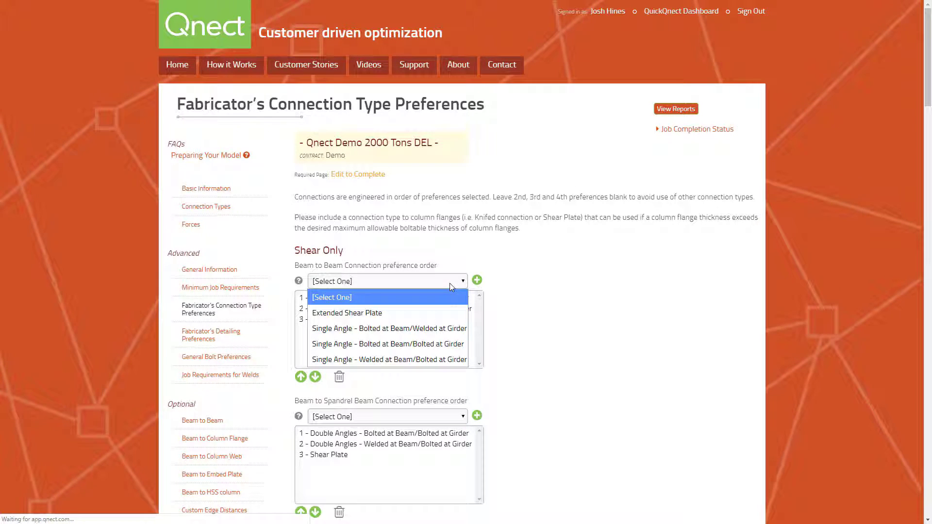
{"action": "left_click", "coordinate": [566, 298]}
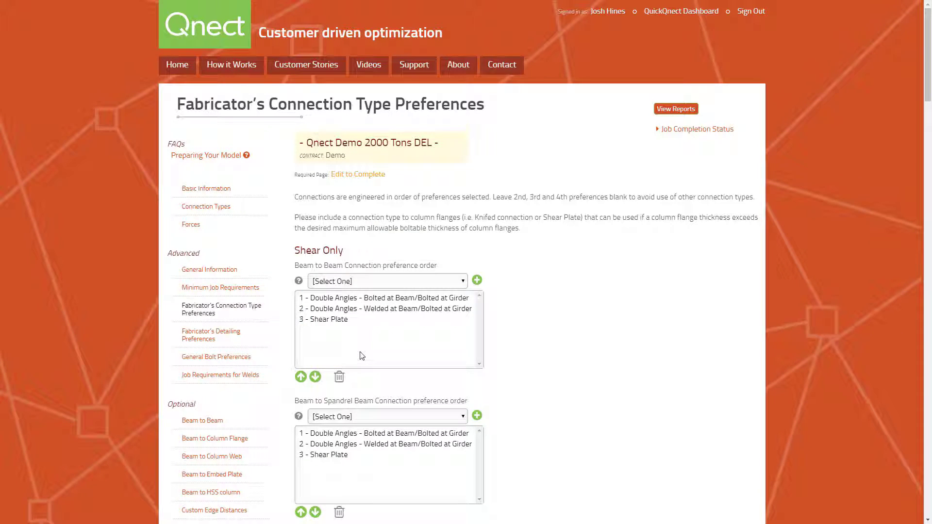
Step: On the basic Connection Types page, set the Shear Only Beam to Beam first preference to Shear Plate and review the second-preference options
{"action": "left_click", "coordinate": [223, 213]}
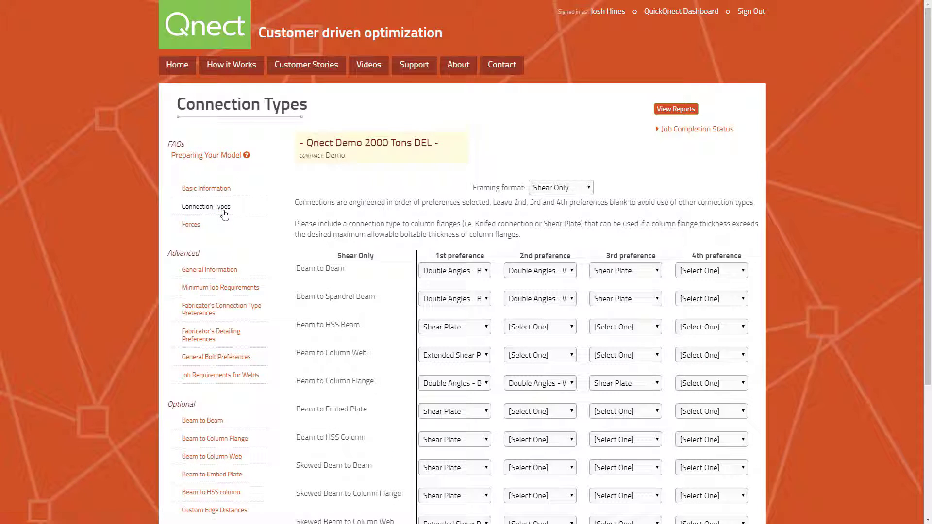
{"action": "left_click", "coordinate": [469, 274]}
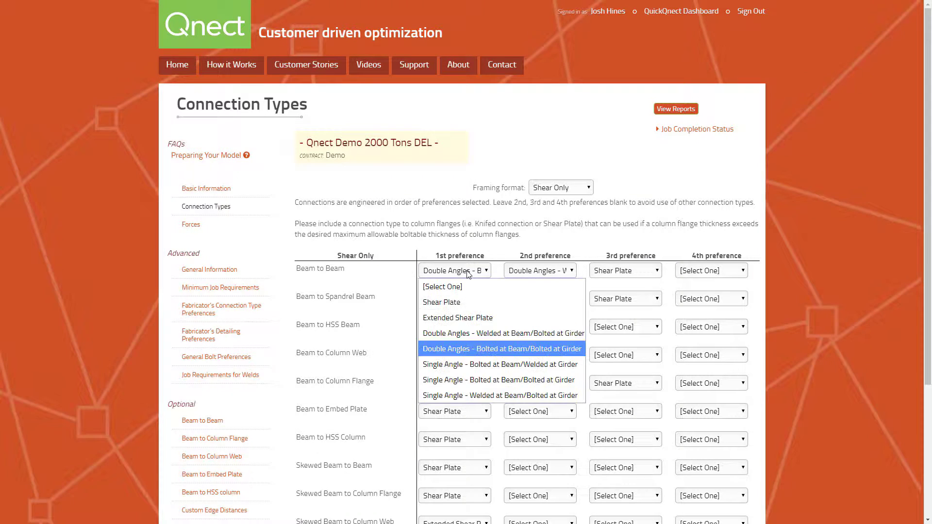
{"action": "left_click", "coordinate": [459, 302]}
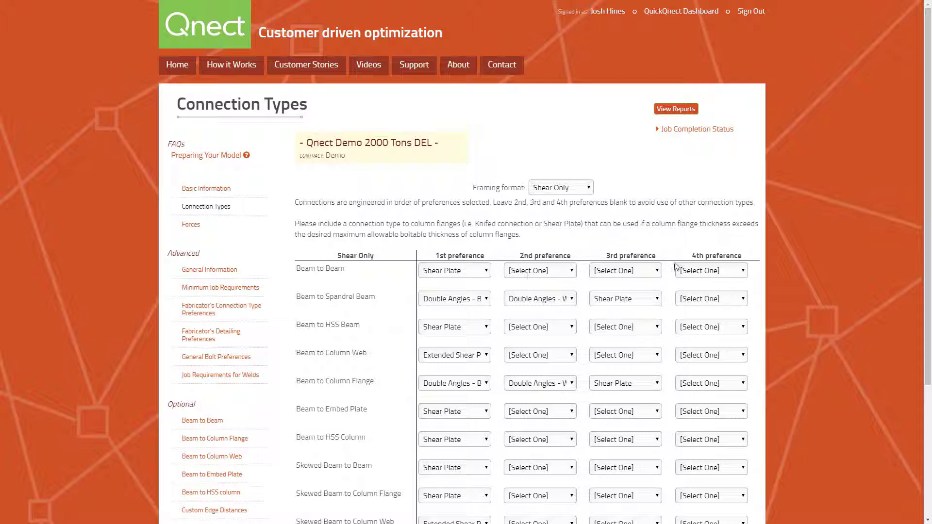
{"action": "left_click", "coordinate": [558, 273]}
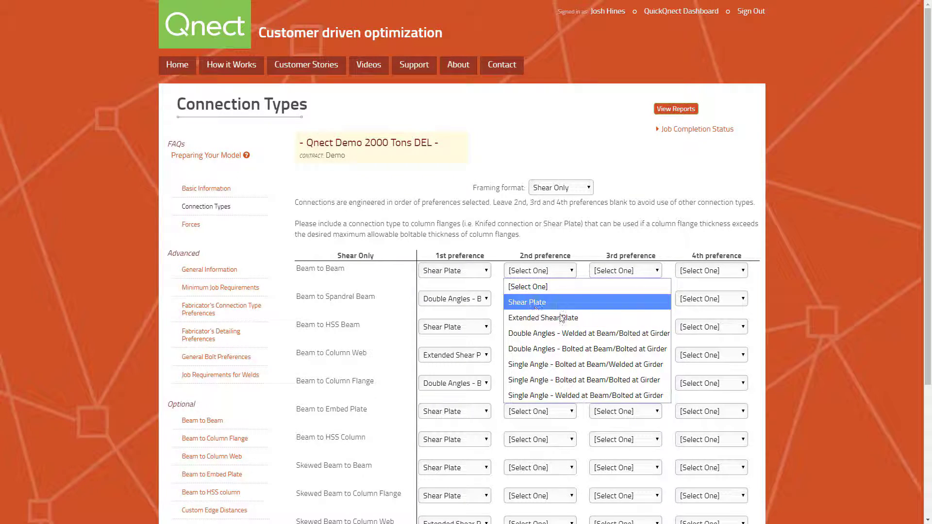
{"action": "left_click", "coordinate": [521, 247]}
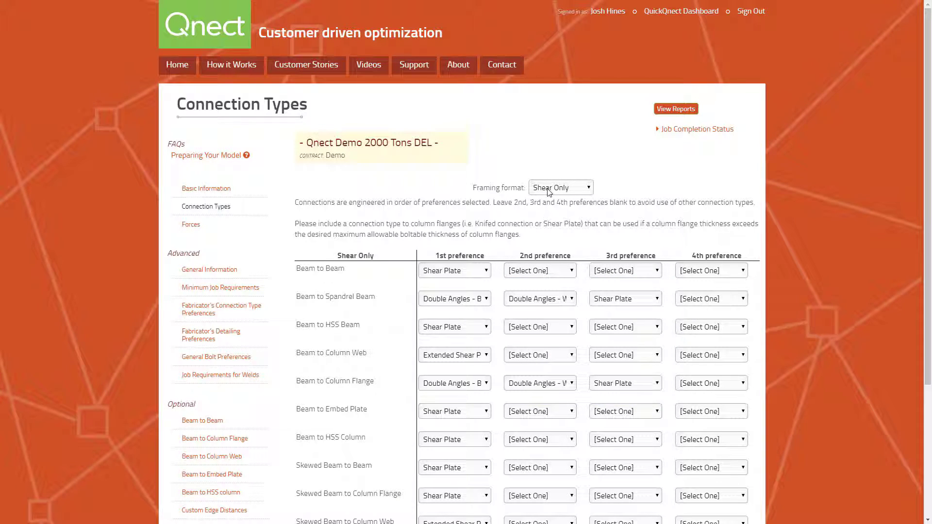
Step: Switch the framing format to Shear and Axial and set its Beam to Beam first preference to Shear Plate
{"action": "left_click", "coordinate": [550, 193]}
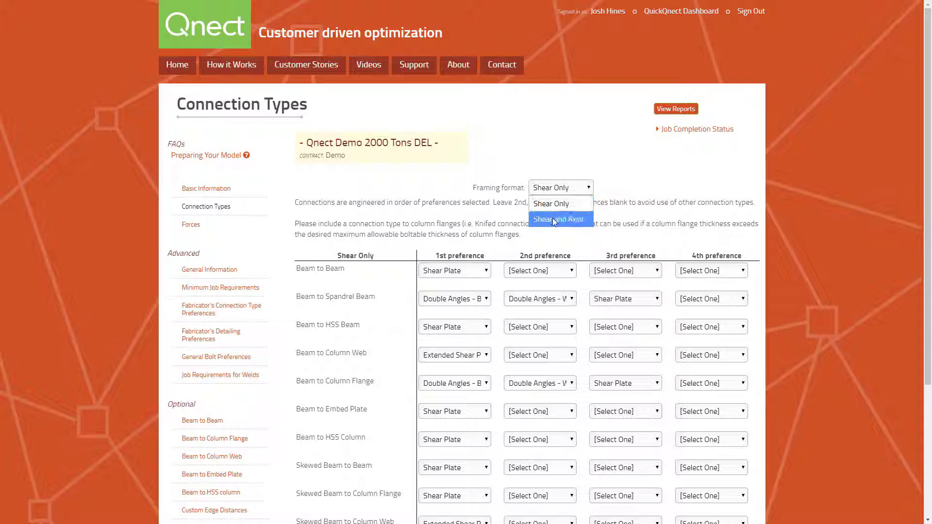
{"action": "left_click", "coordinate": [553, 219]}
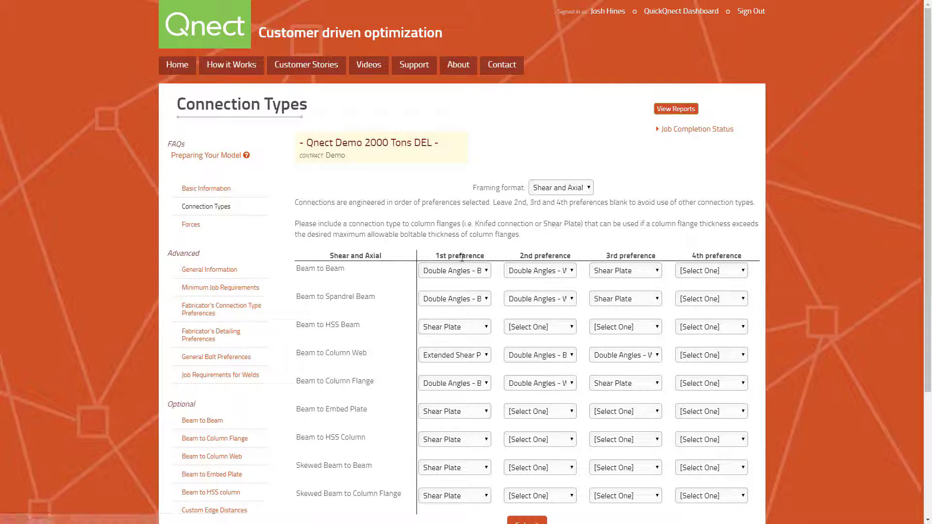
{"action": "left_click", "coordinate": [452, 271]}
{"action": "left_click", "coordinate": [447, 301]}
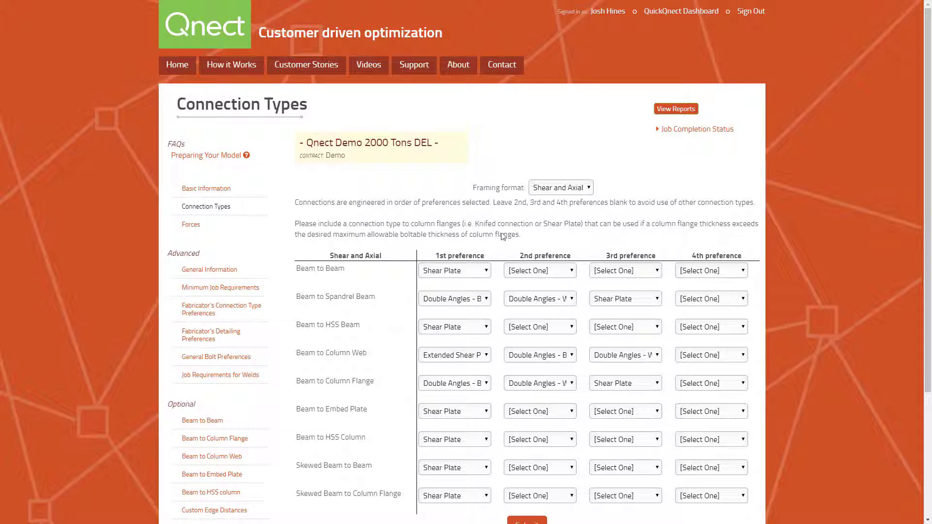
{"action": "scroll", "coordinate": [502, 235], "scroll_direction": "down", "scroll_amount": 3}
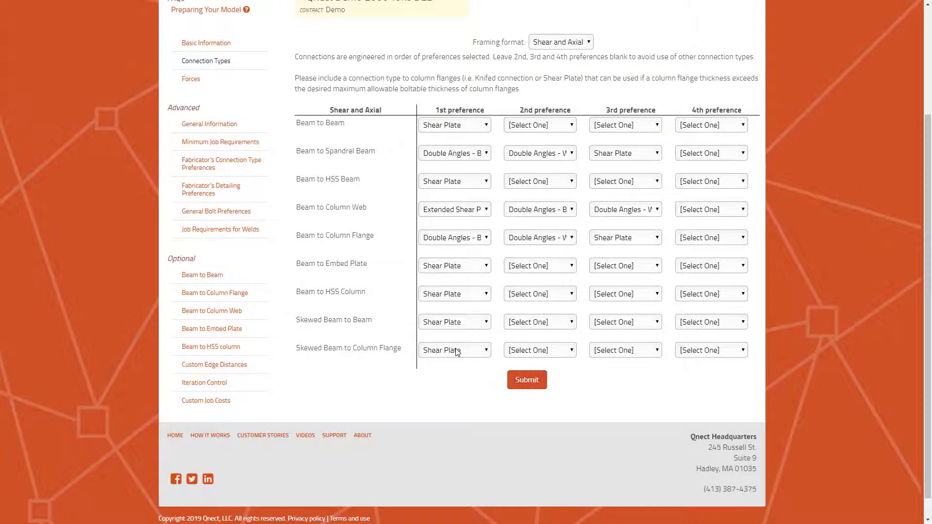
{"action": "scroll", "coordinate": [458, 353], "scroll_direction": "up", "scroll_amount": 3}
Step: Examine the basic Forces page's design basis, UDL factor, minimum rows and short-span vertical shear settings
{"action": "left_click", "coordinate": [201, 226]}
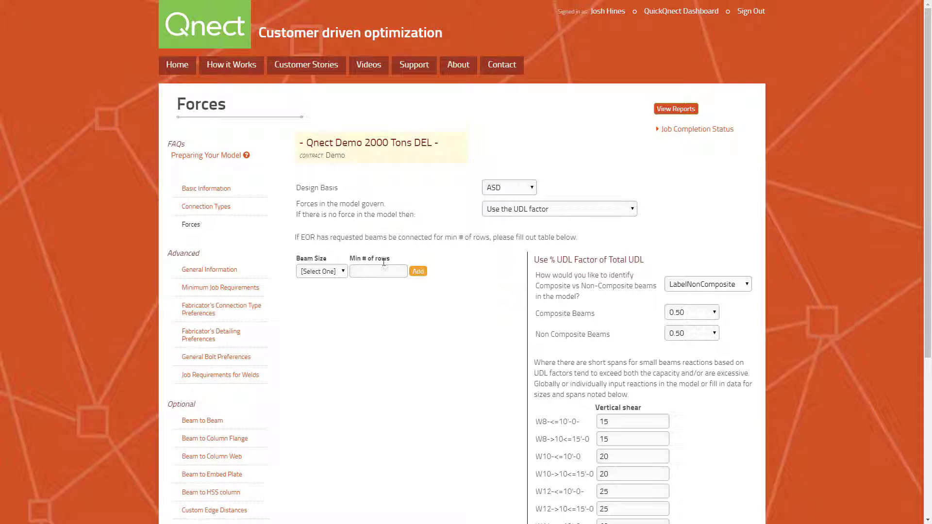
{"action": "scroll", "coordinate": [461, 301], "scroll_direction": "down", "scroll_amount": 5}
{"action": "scroll", "coordinate": [461, 301], "scroll_direction": "up", "scroll_amount": 2}
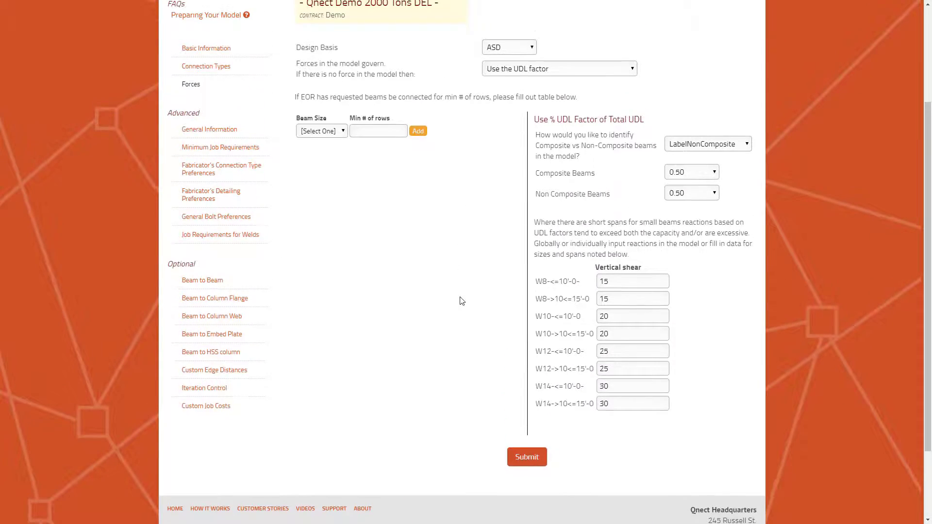
{"action": "scroll", "coordinate": [462, 301], "scroll_direction": "up", "scroll_amount": 2}
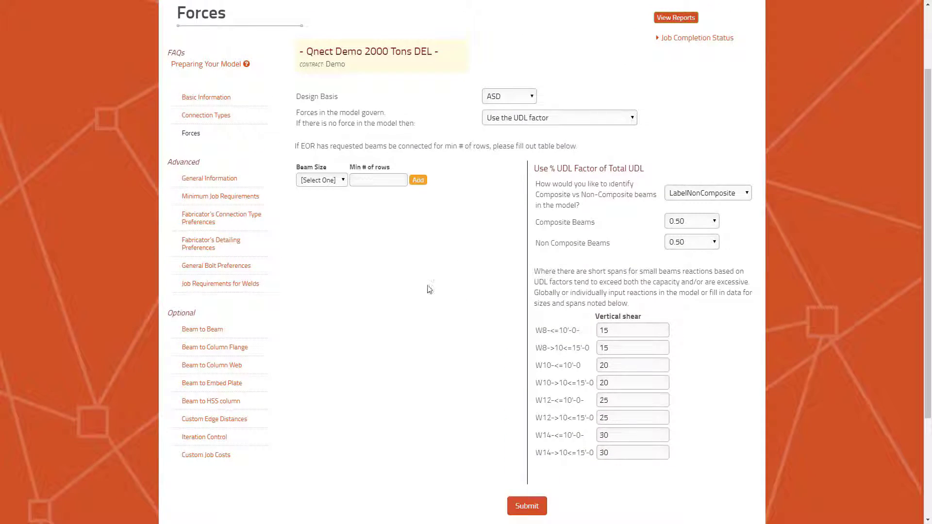
Step: Compare the force settings on the advanced Minimum Job Requirements page with those on the basic Forces page
{"action": "left_click", "coordinate": [219, 198]}
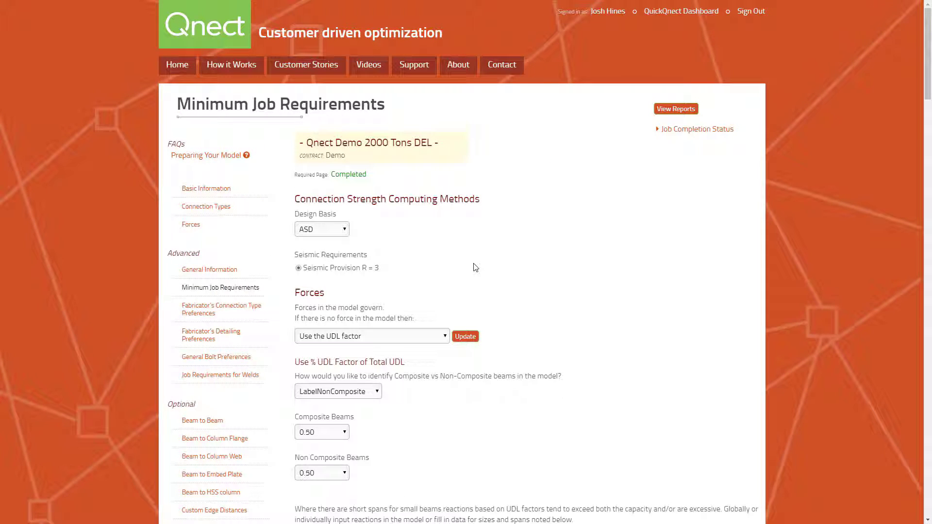
{"action": "scroll", "coordinate": [377, 365], "scroll_direction": "down", "scroll_amount": 2}
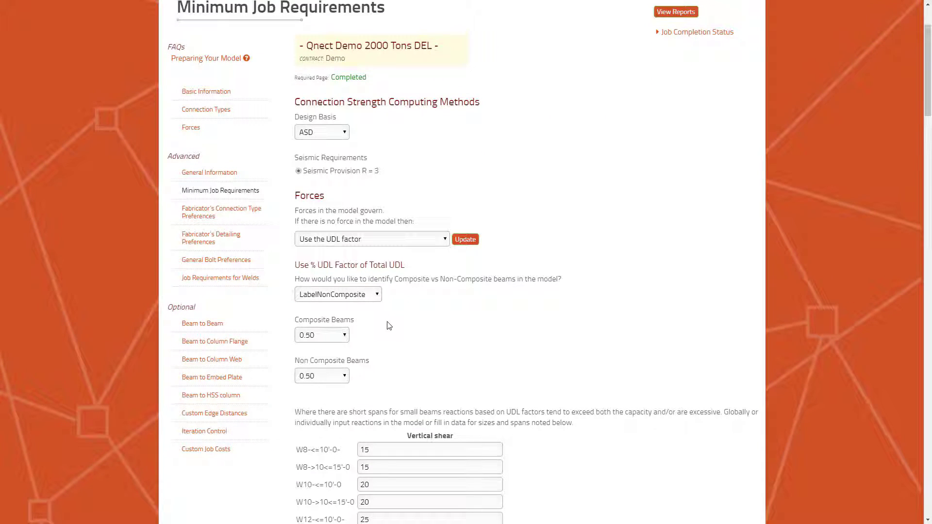
{"action": "scroll", "coordinate": [396, 306], "scroll_direction": "down", "scroll_amount": 3}
{"action": "scroll", "coordinate": [403, 330], "scroll_direction": "down", "scroll_amount": 3}
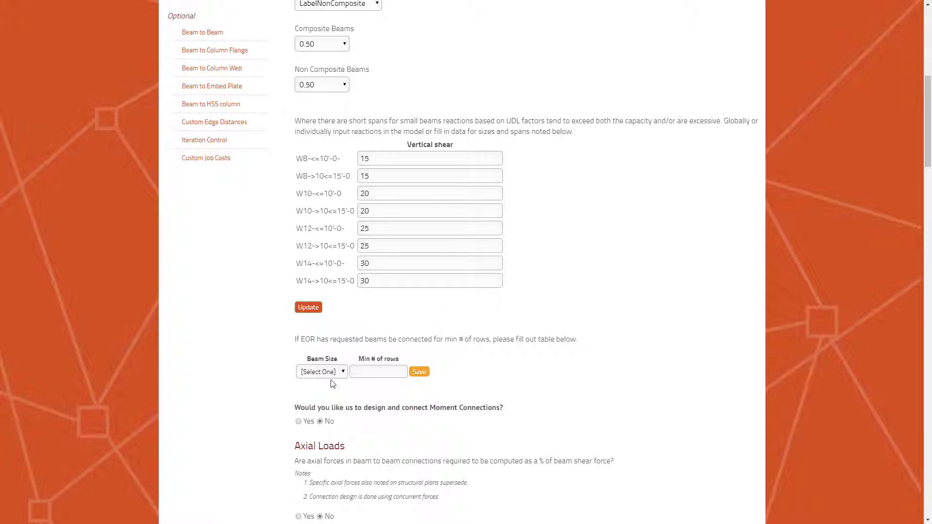
{"action": "scroll", "coordinate": [422, 221], "scroll_direction": "up", "scroll_amount": 1}
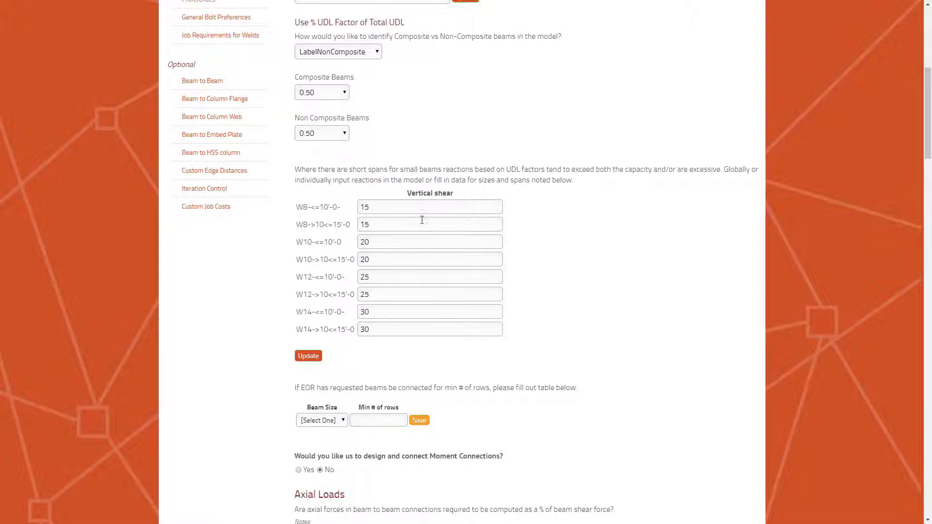
{"action": "scroll", "coordinate": [439, 259], "scroll_direction": "up", "scroll_amount": 6}
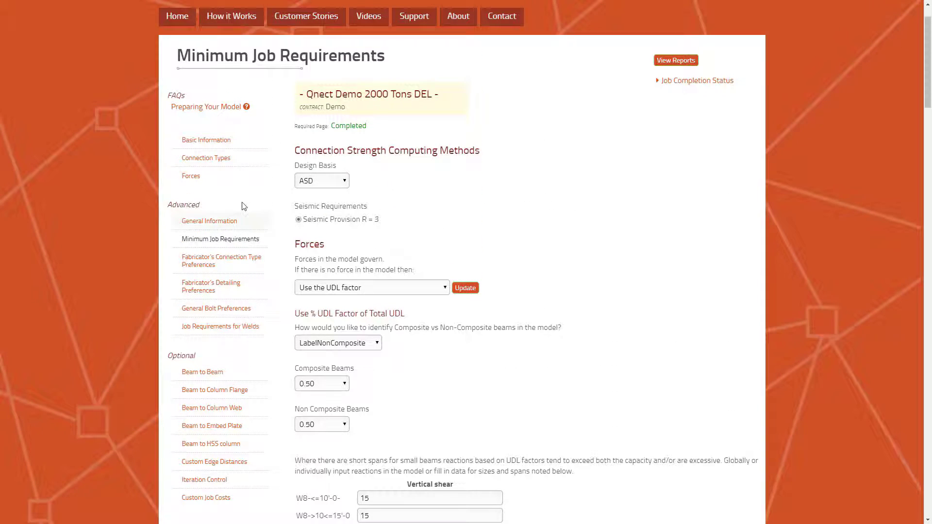
{"action": "left_click", "coordinate": [206, 178]}
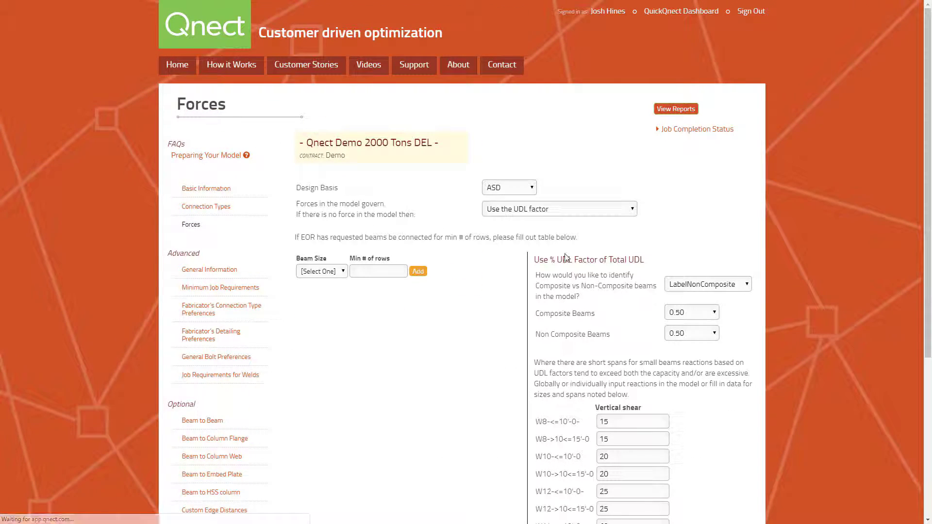
{"action": "scroll", "coordinate": [499, 265], "scroll_direction": "down", "scroll_amount": 1}
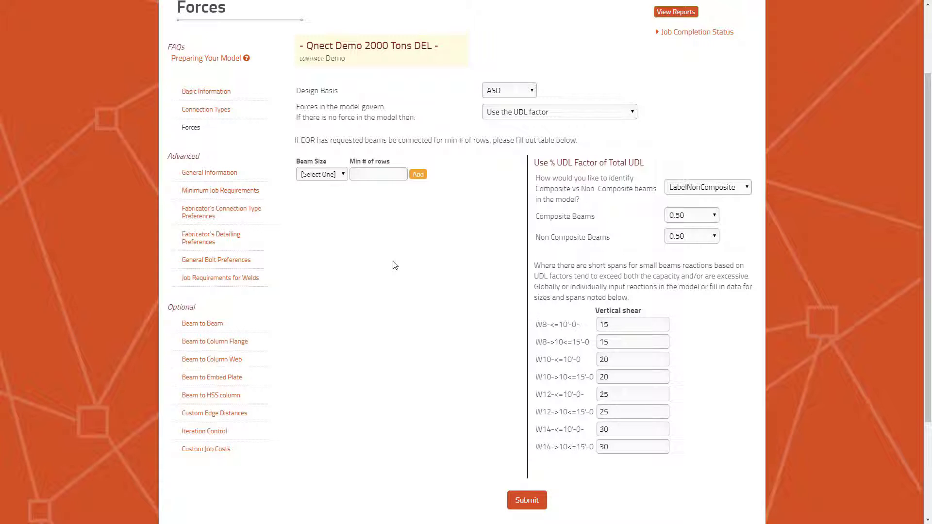
{"action": "scroll", "coordinate": [395, 265], "scroll_direction": "up", "scroll_amount": 2}
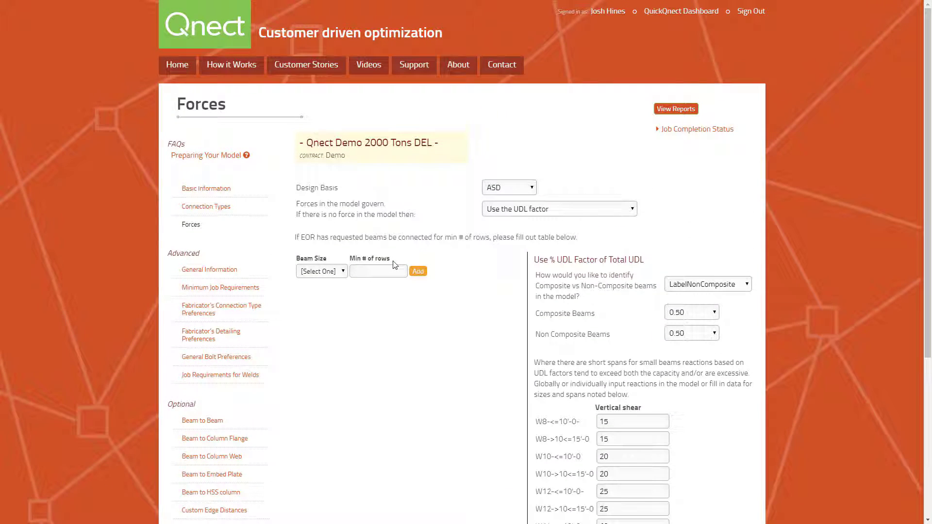